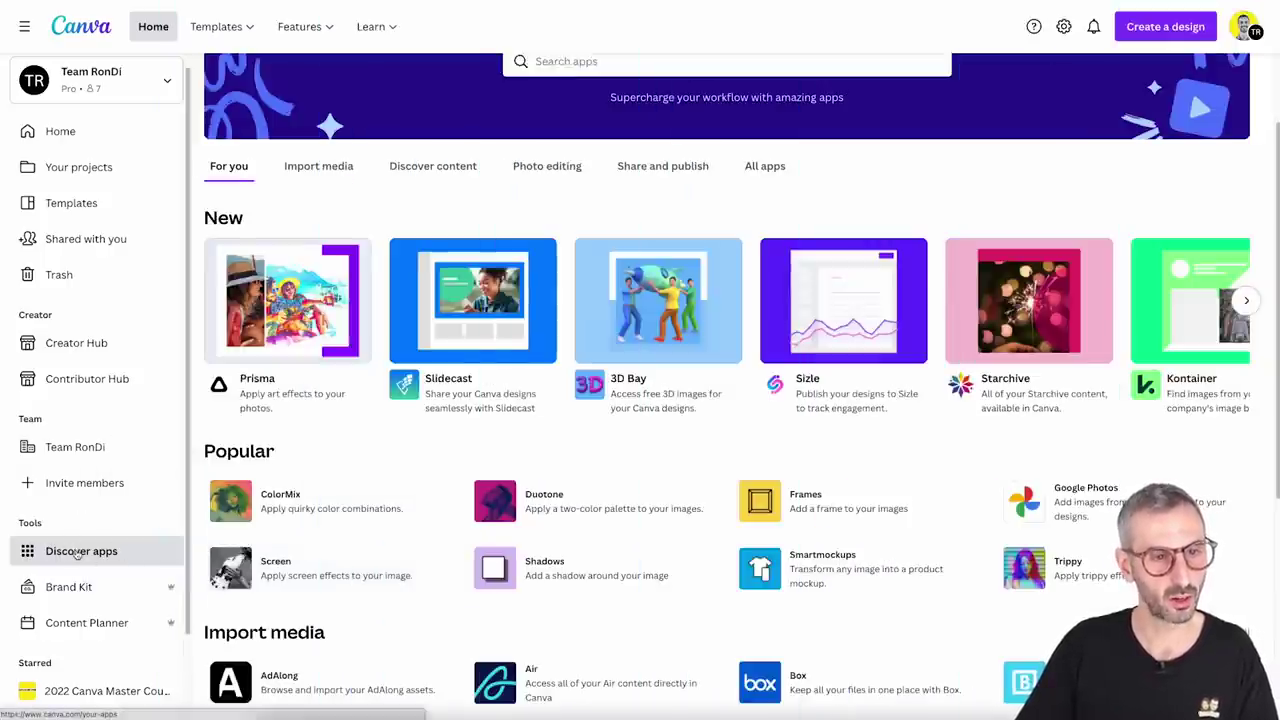
Open the Prisma app's details from the Discover apps page and look through all its sample images.
scroll(1110, 524, down, 1)
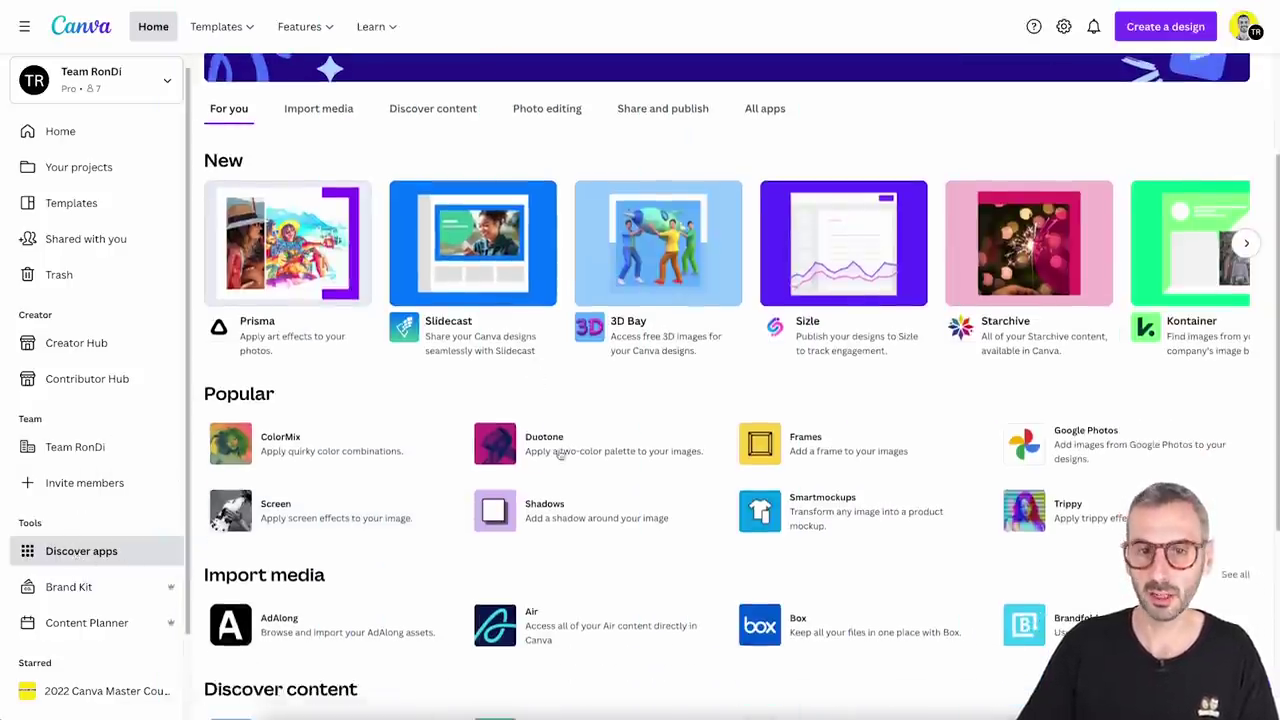
scroll(1110, 524, up, 3)
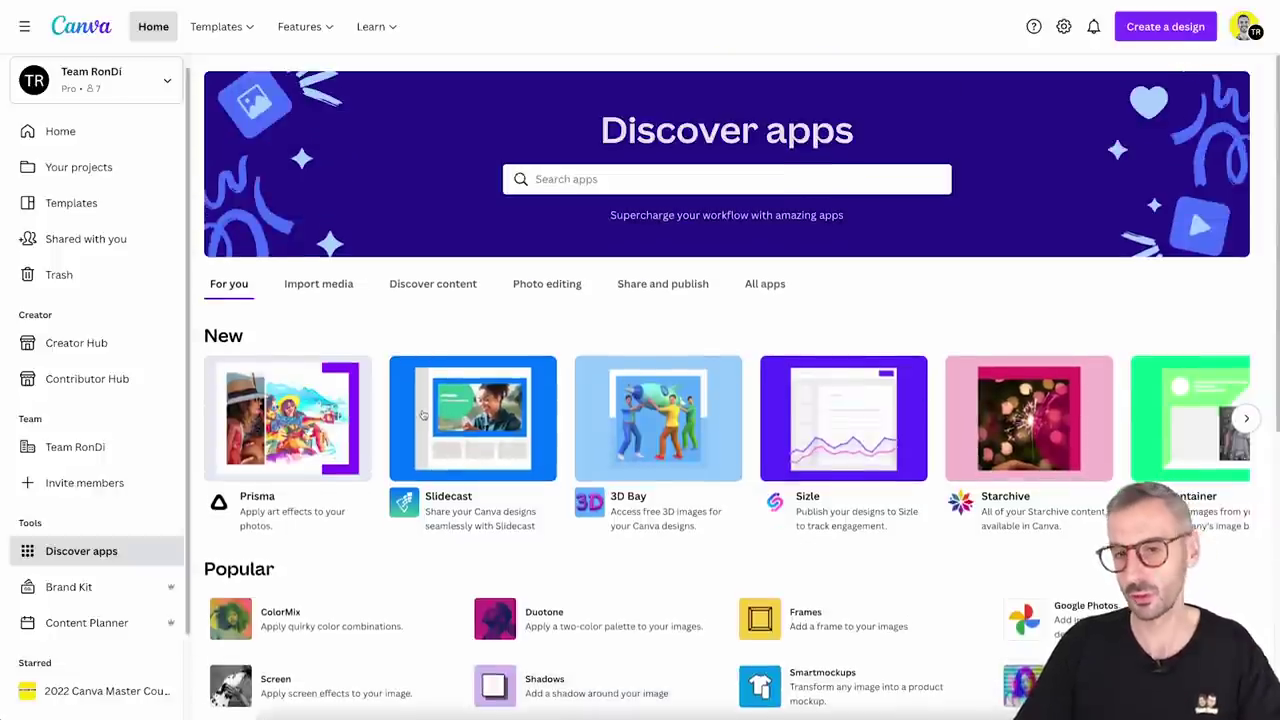
scroll(637, 355, down, 1)
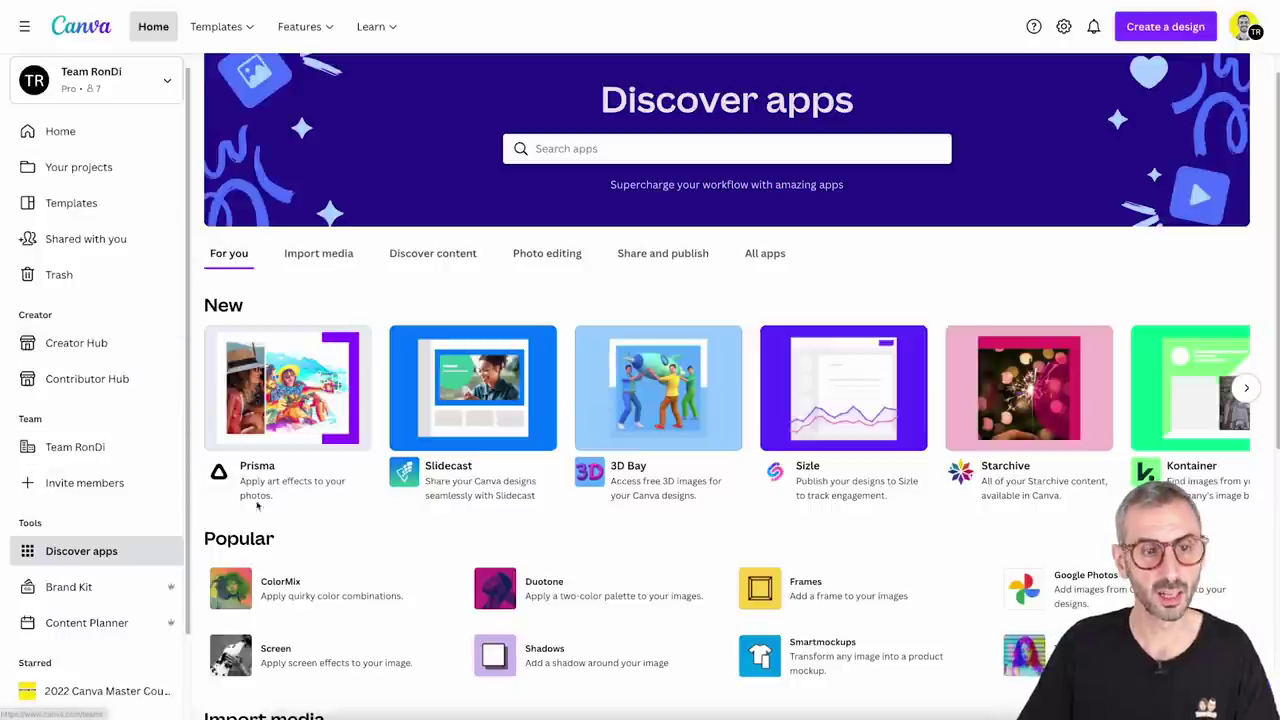
scroll(290, 385, down, 1)
scroll(300, 358, down, 1)
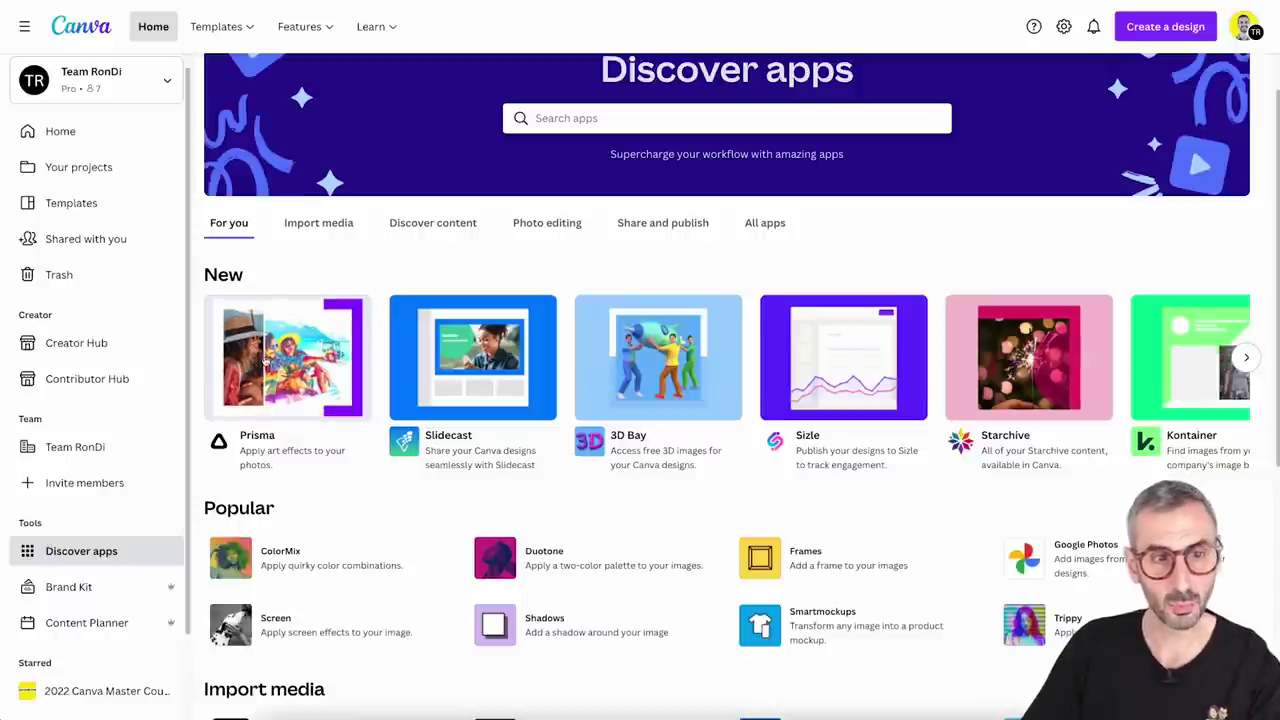
click(270, 370)
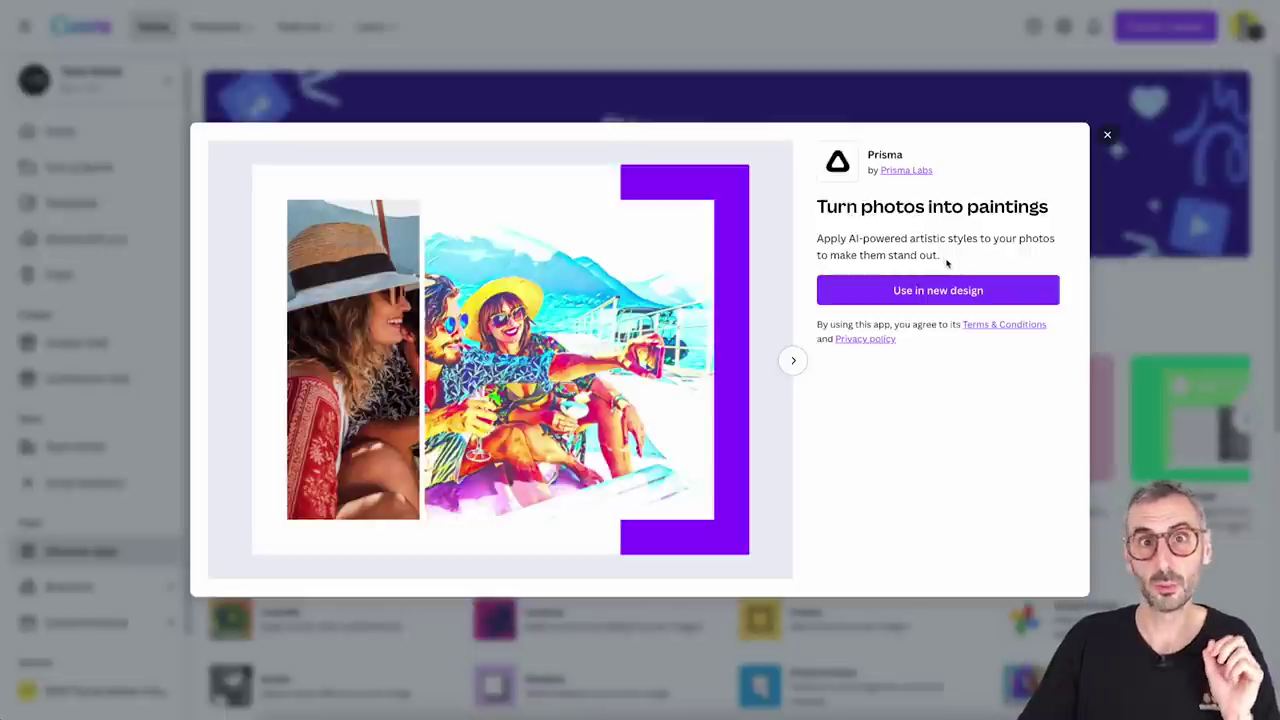
click(961, 292)
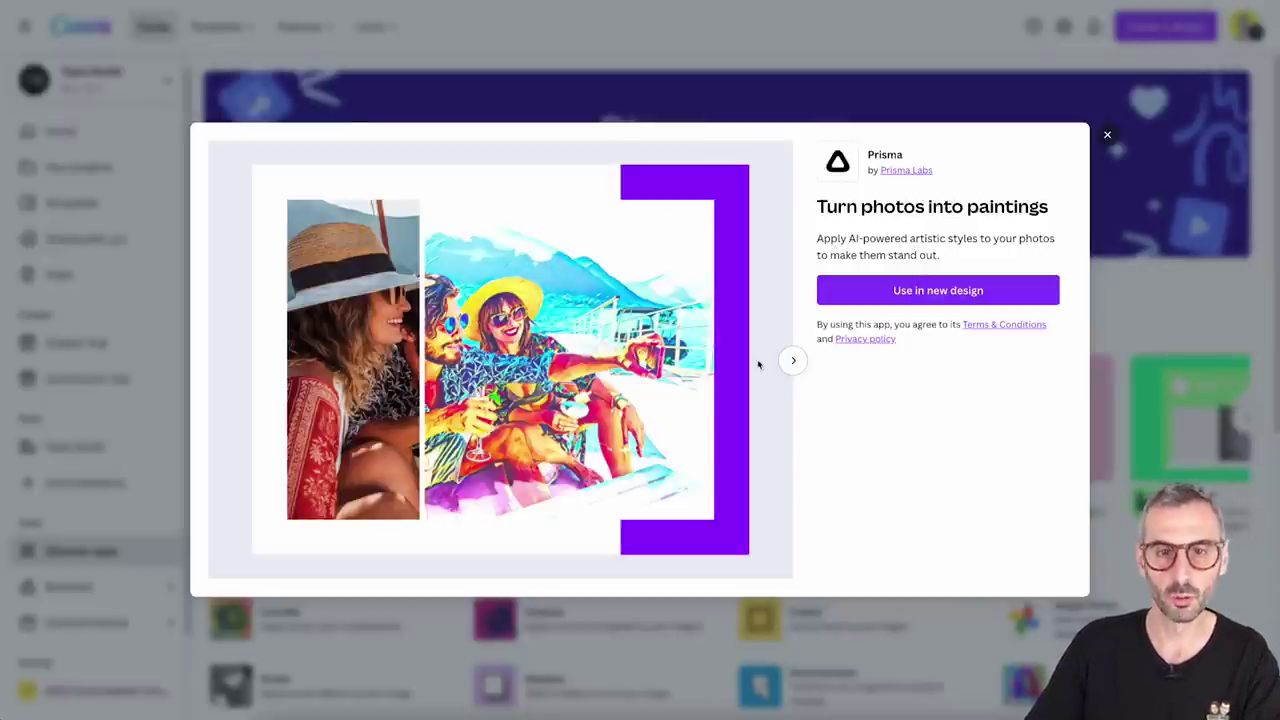
click(793, 362)
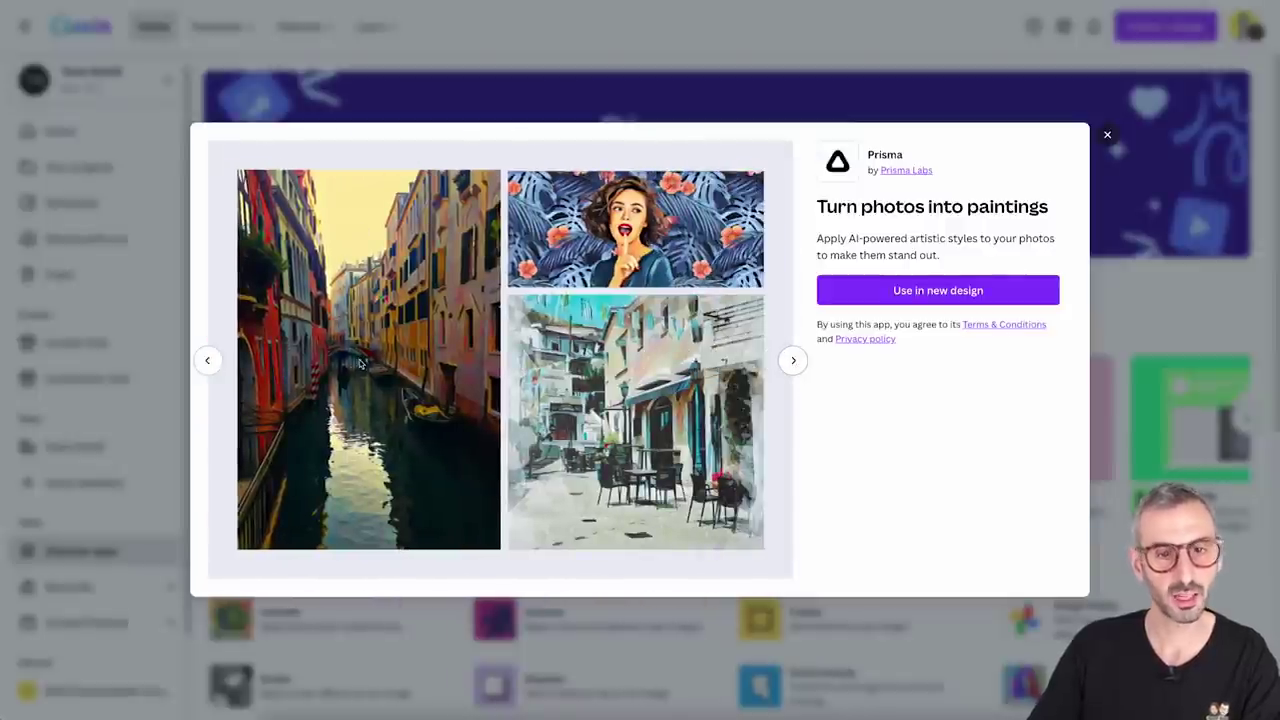
click(794, 362)
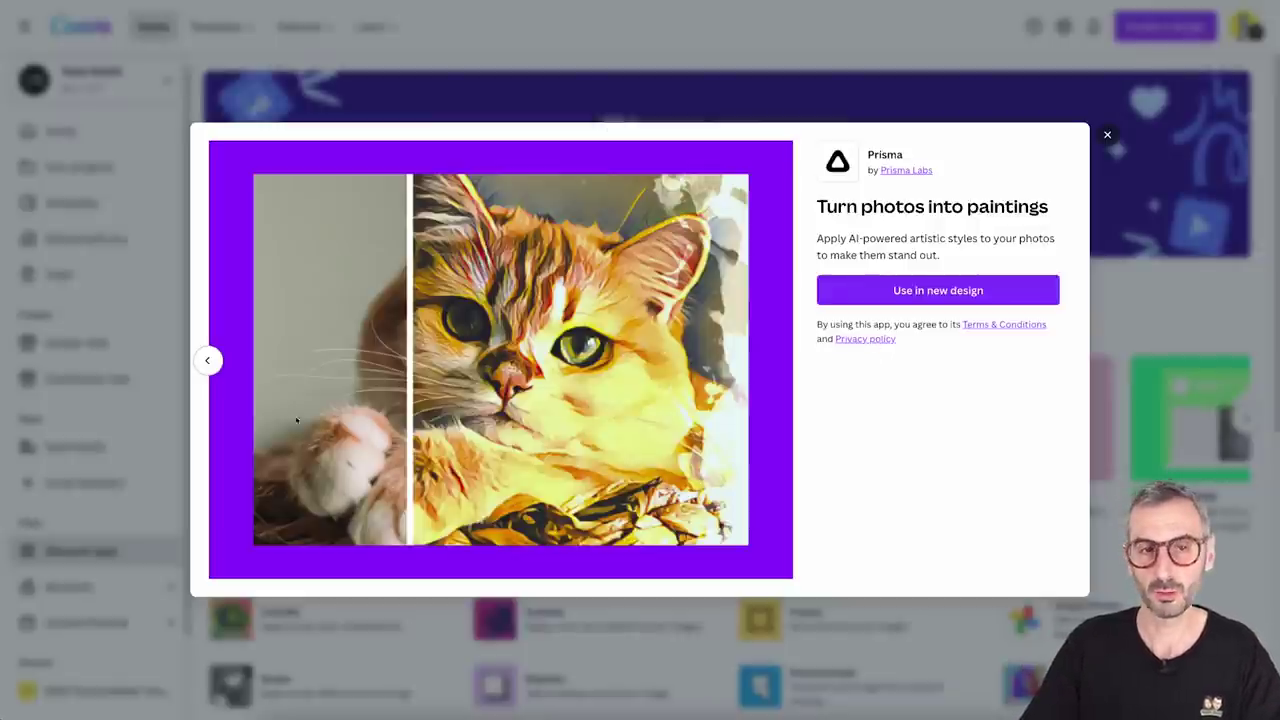
Use the Prisma app in a new Instagram Post design.
click(893, 294)
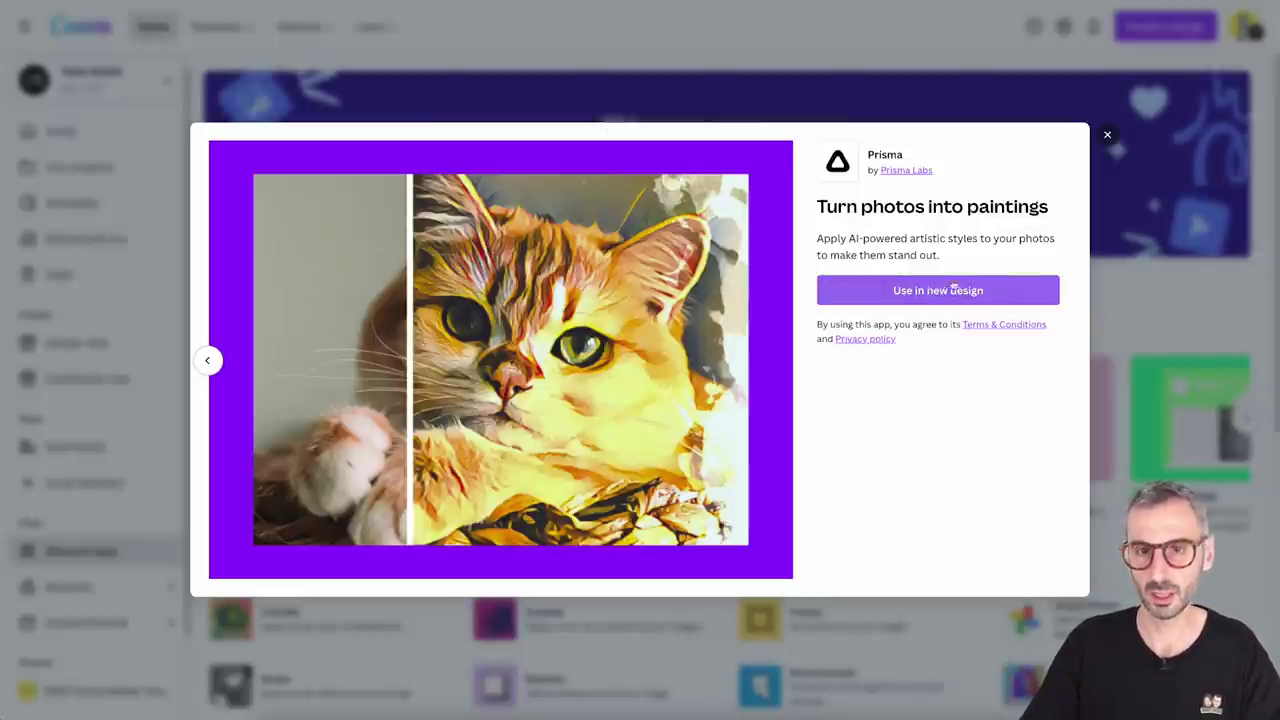
click(950, 291)
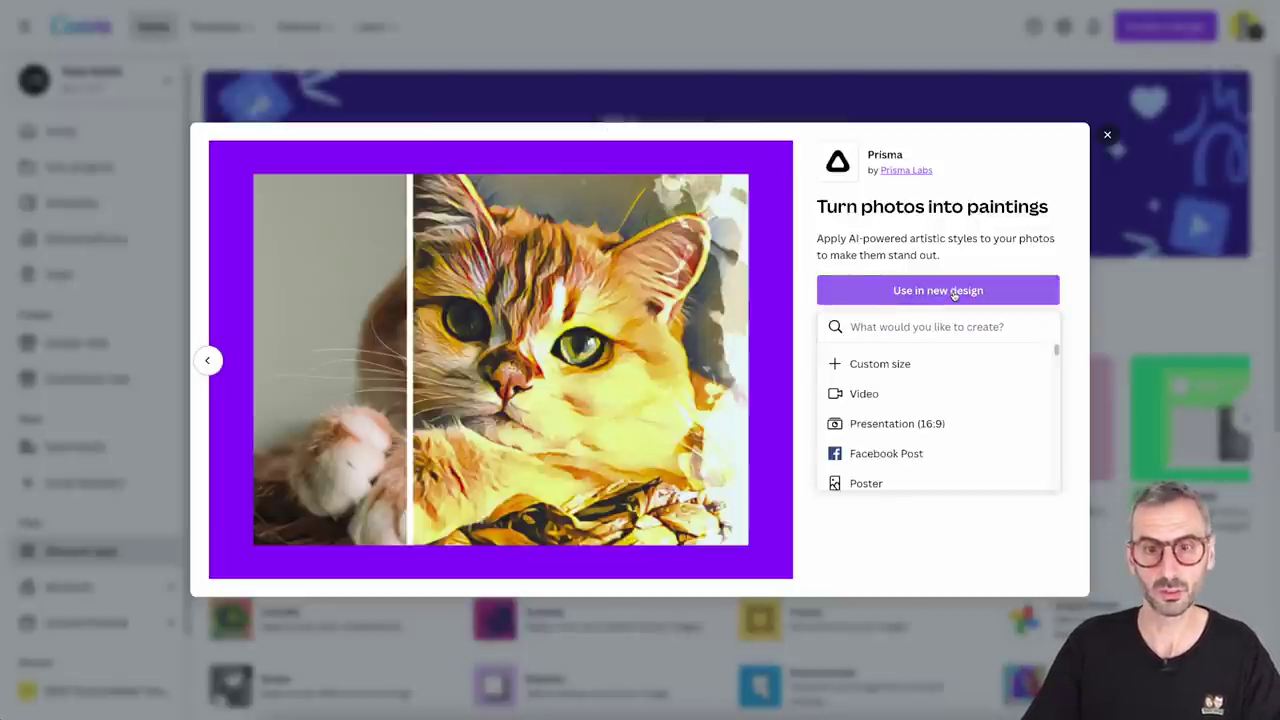
scroll(900, 430, down, 2)
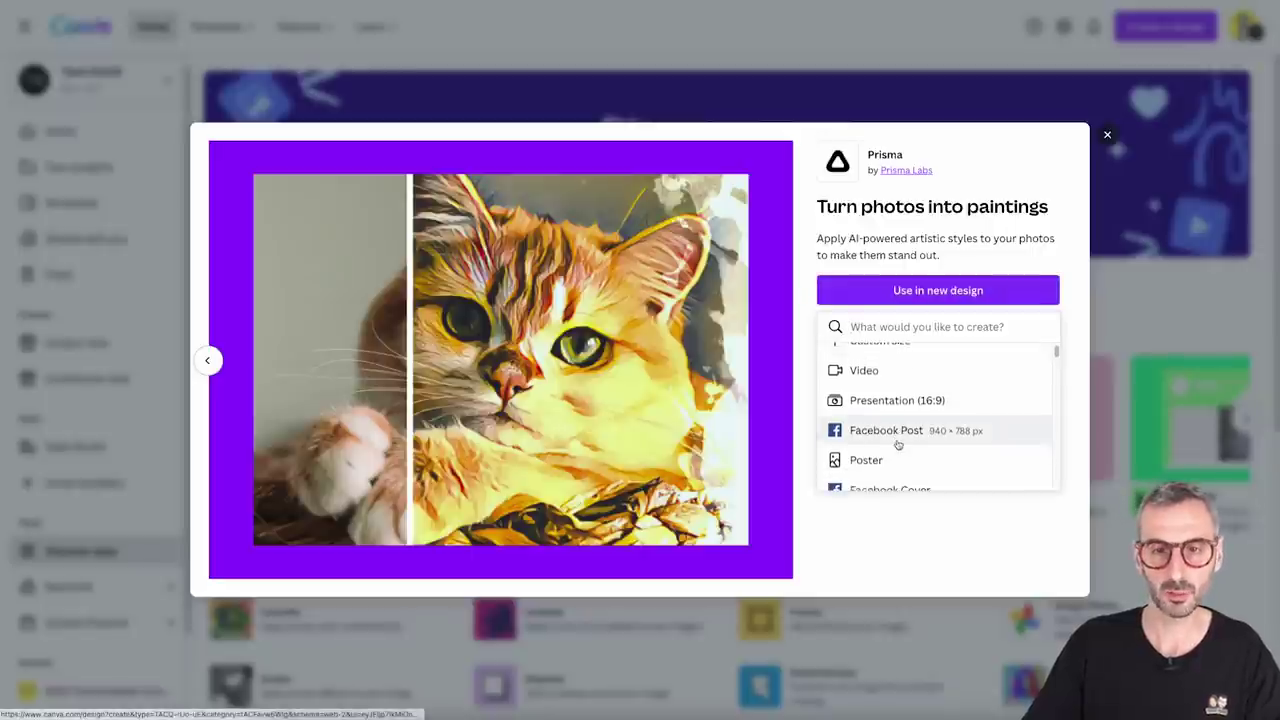
scroll(890, 455, down, 3)
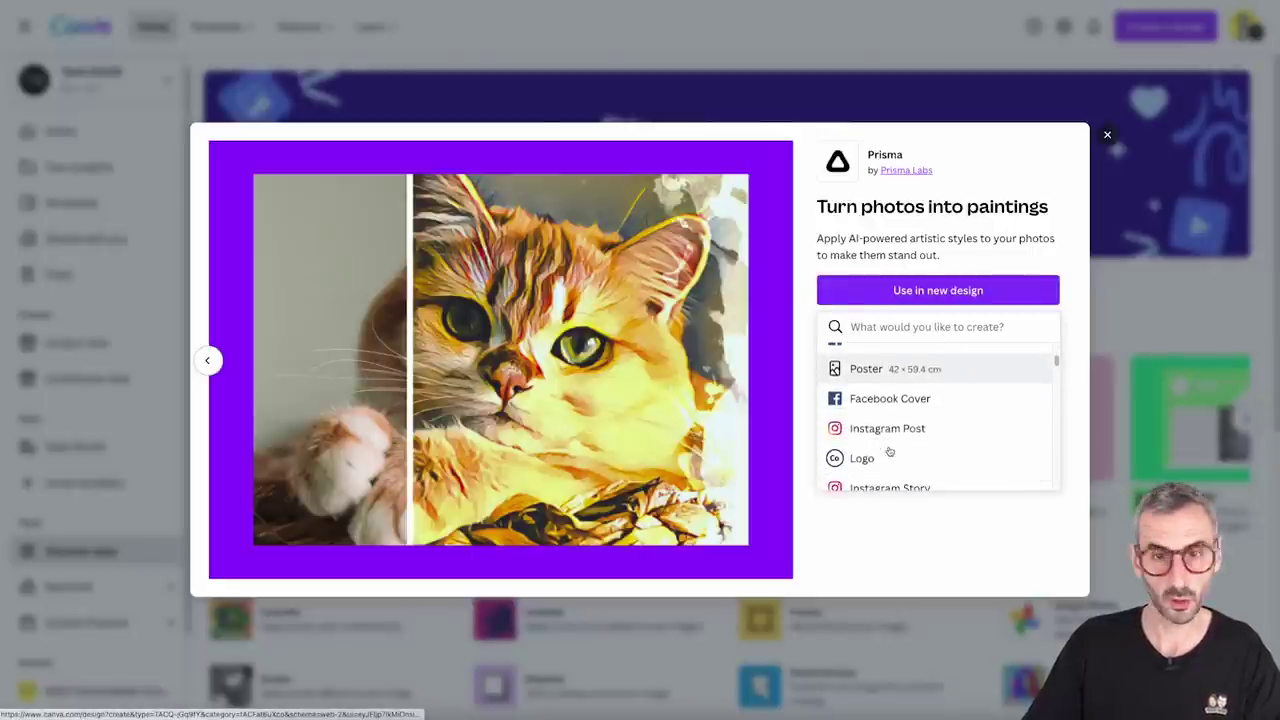
click(908, 409)
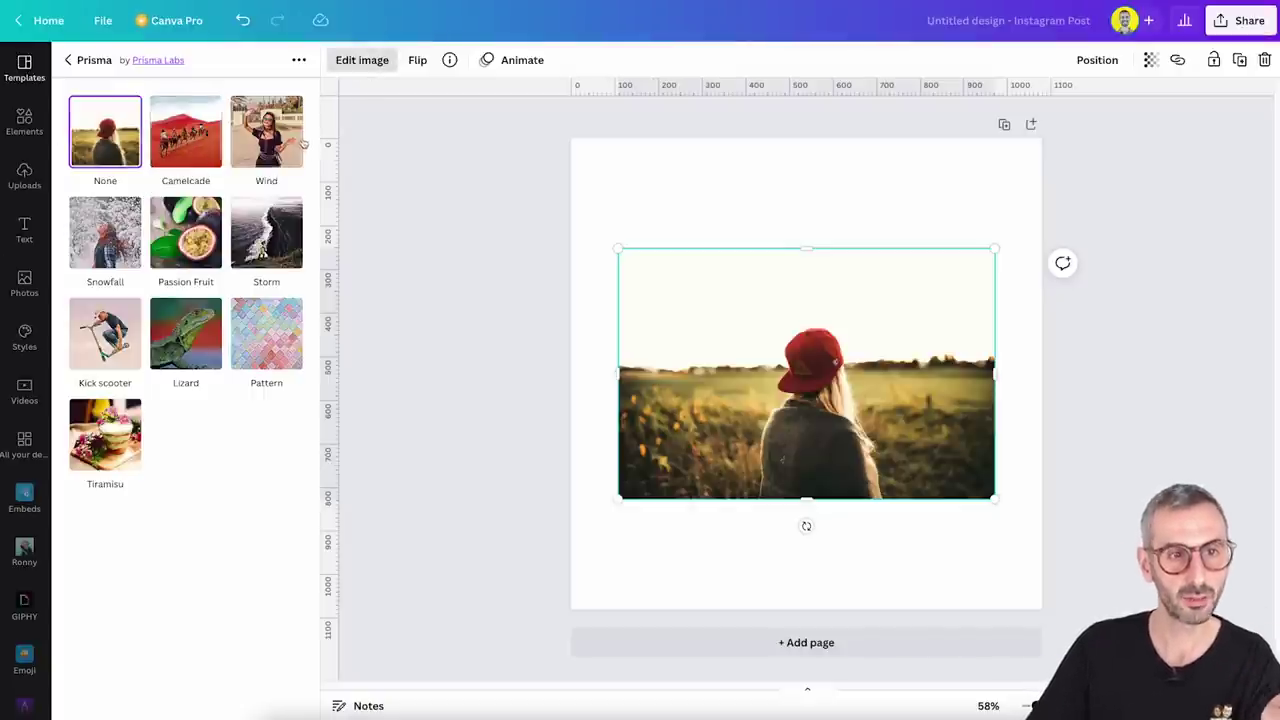
Preview the Camelcade and Pattern styles on the red-cap photo and settle on Prisma's Tiramisu style.
click(194, 186)
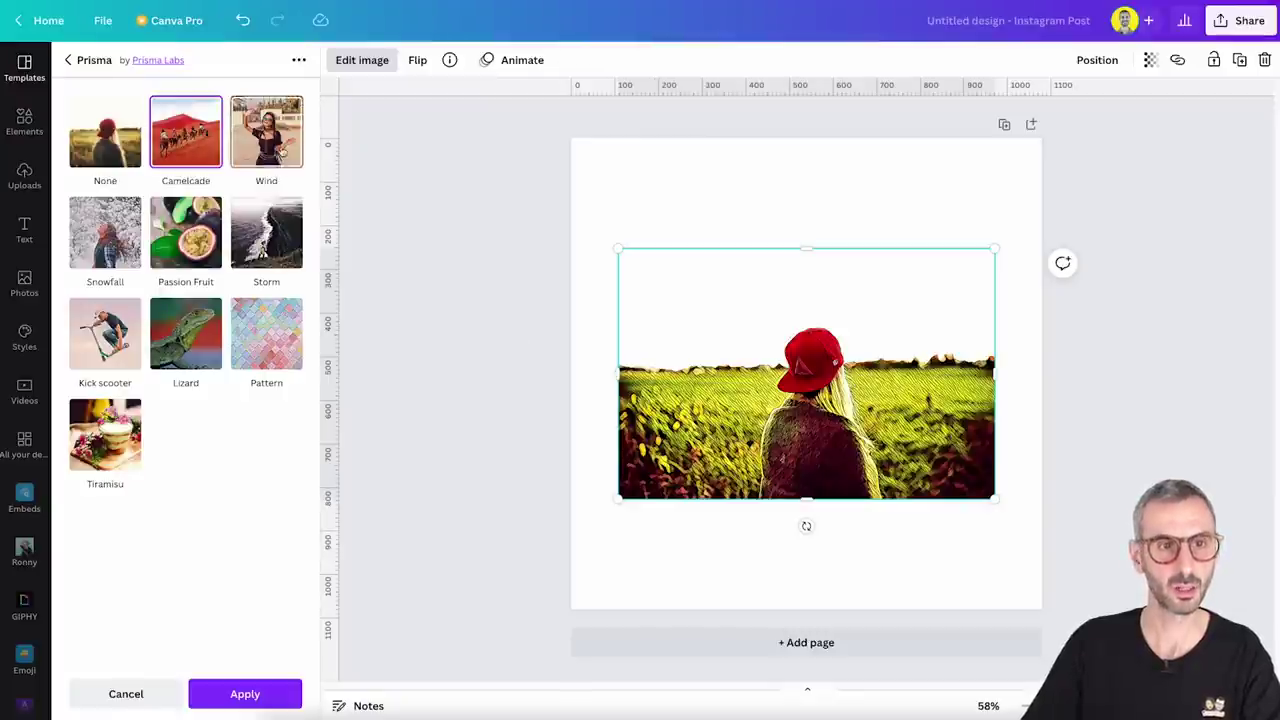
click(255, 348)
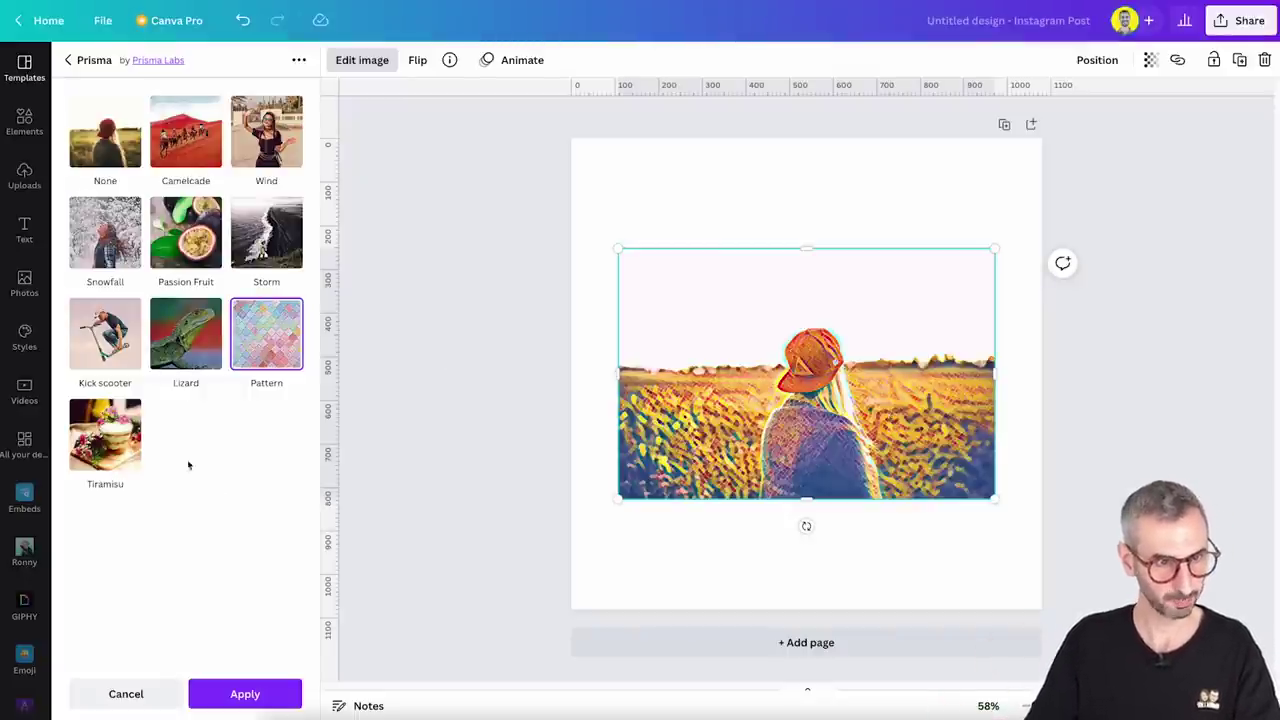
click(124, 450)
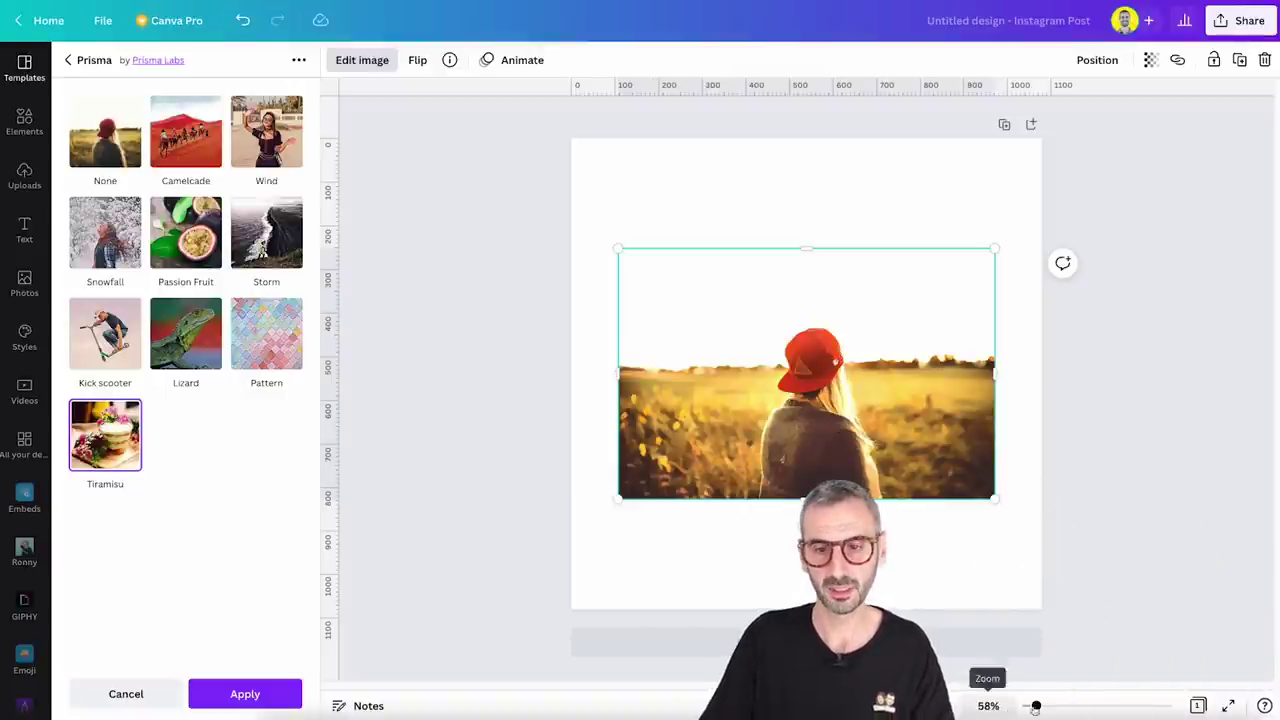
mouse_move(1038, 706)
mouse_down()
mouse_move(1066, 706)
mouse_move(1029, 706)
mouse_up()
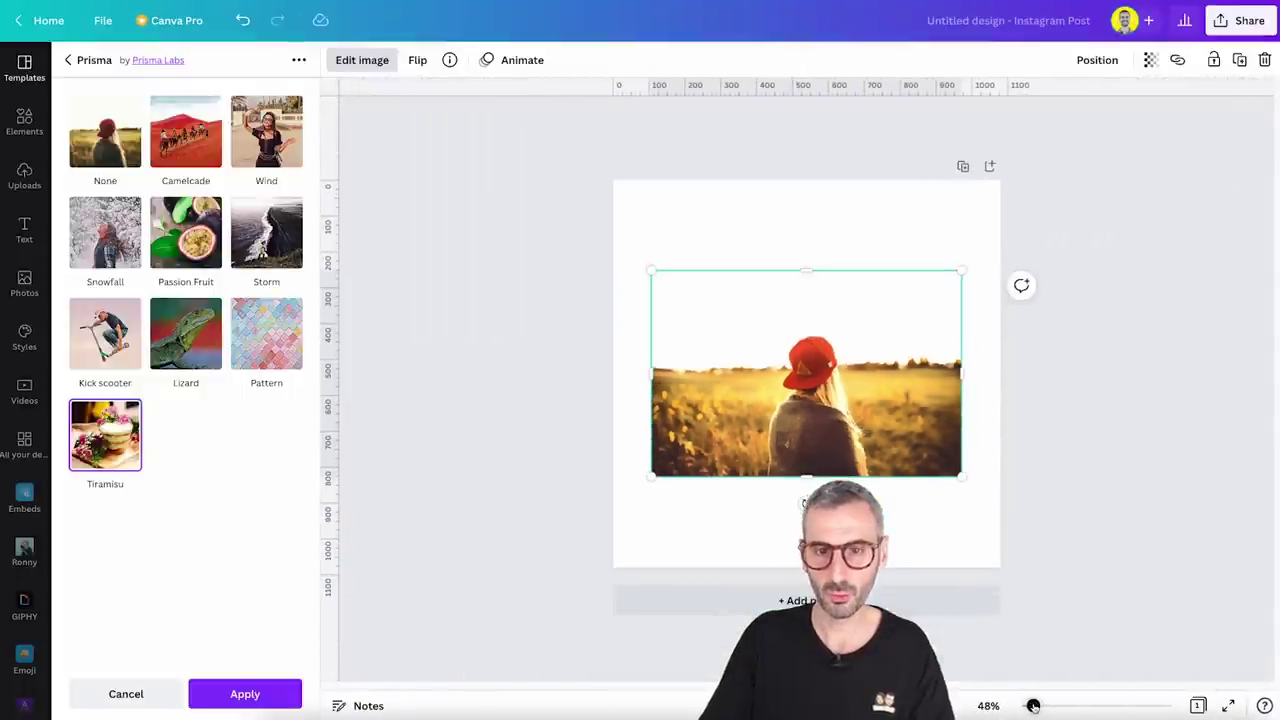
key(Escape)
click(863, 520)
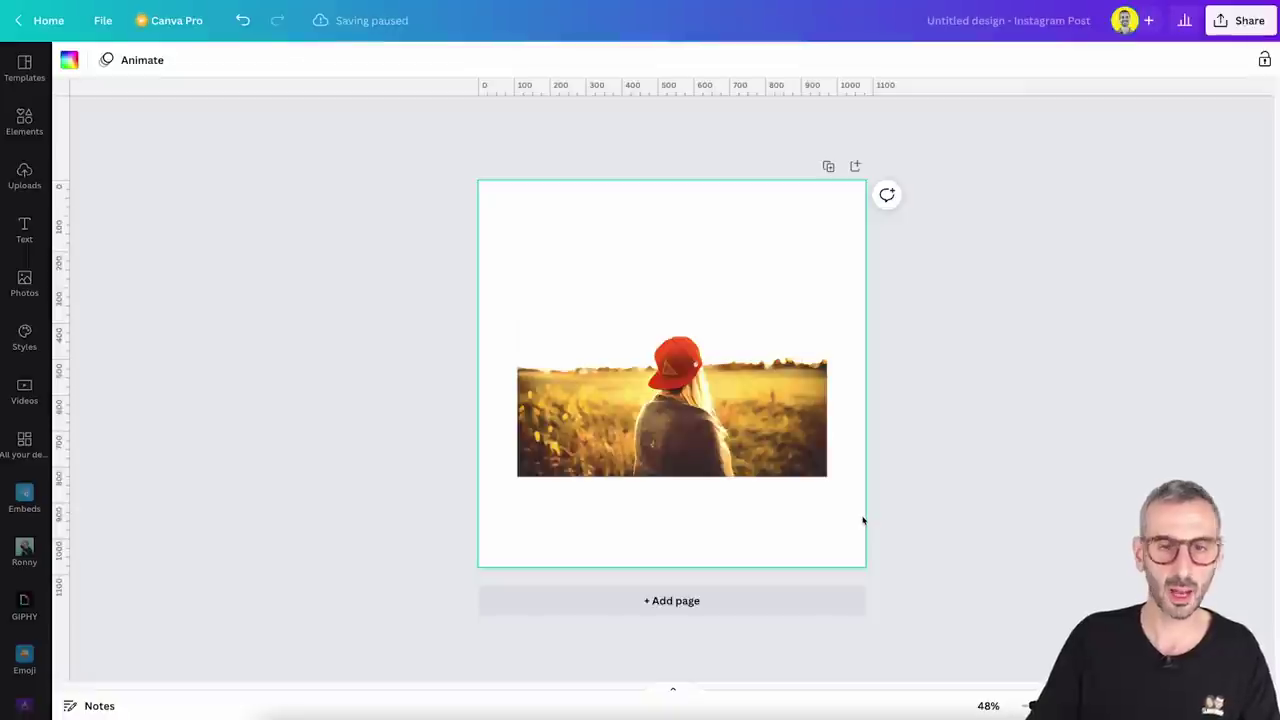
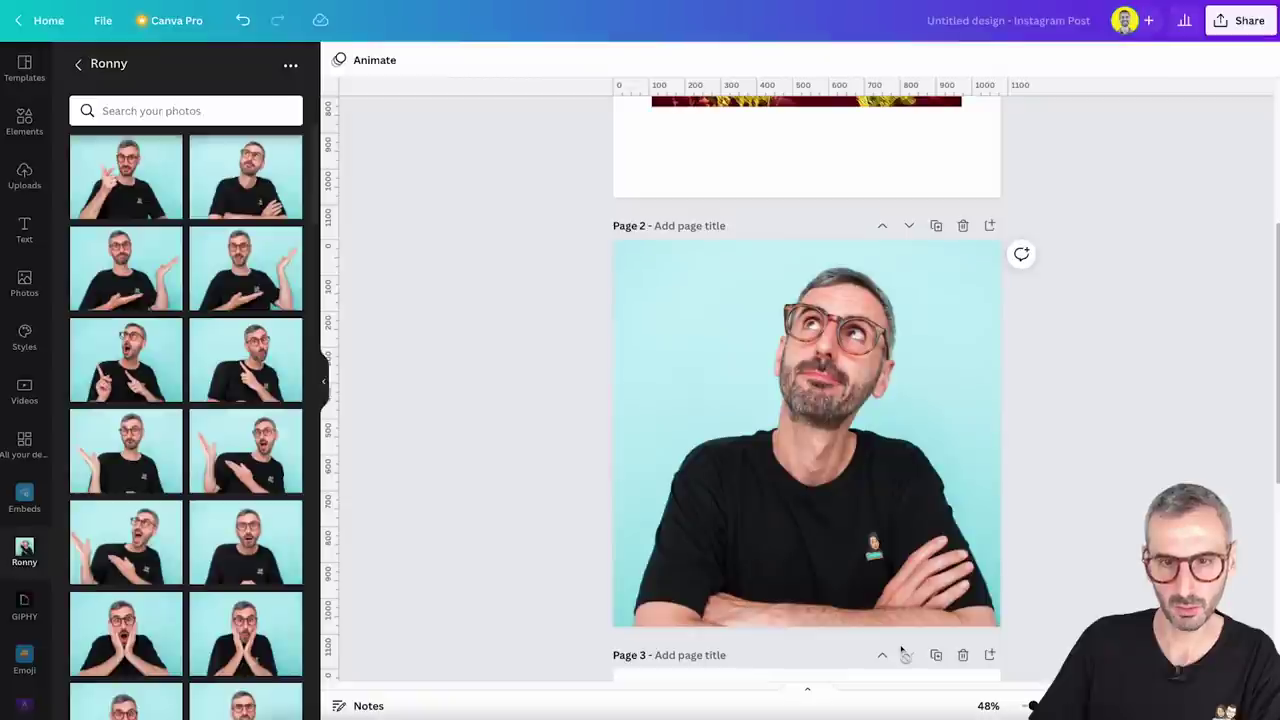
Apply Prisma's Passion Fruit style to the portrait of the man on page 2.
click(780, 450)
click(398, 60)
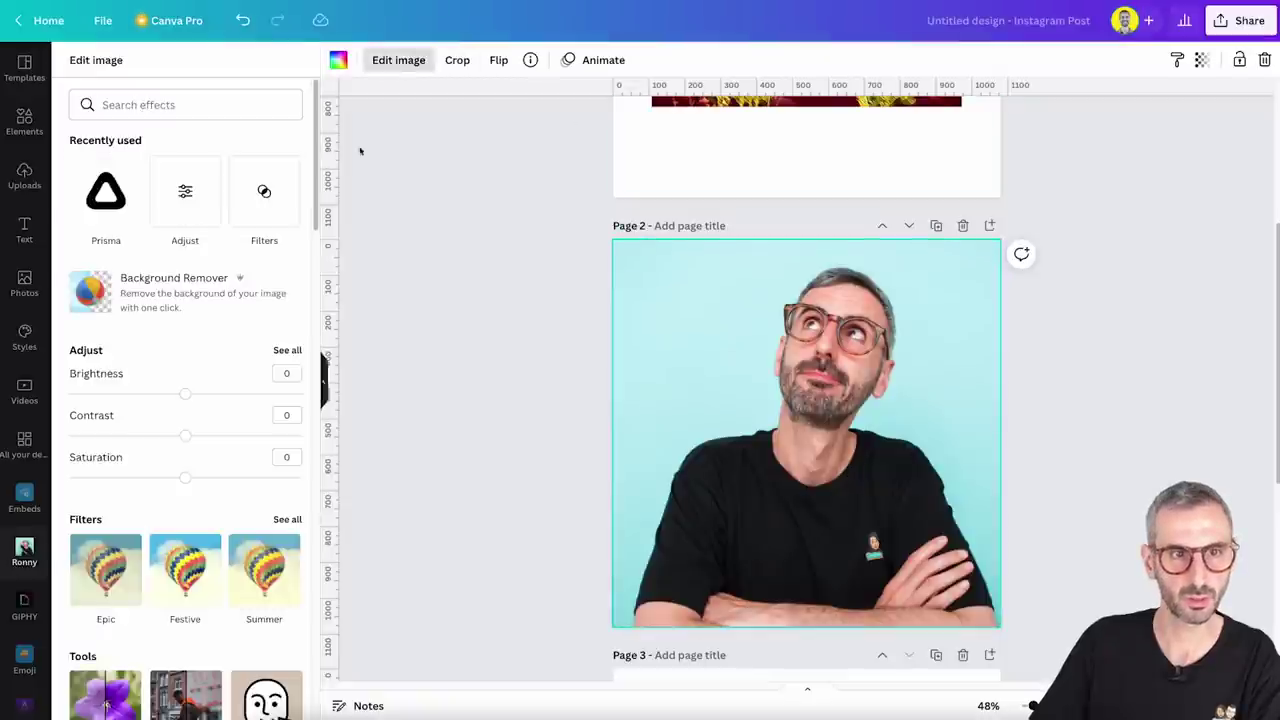
click(97, 194)
click(186, 232)
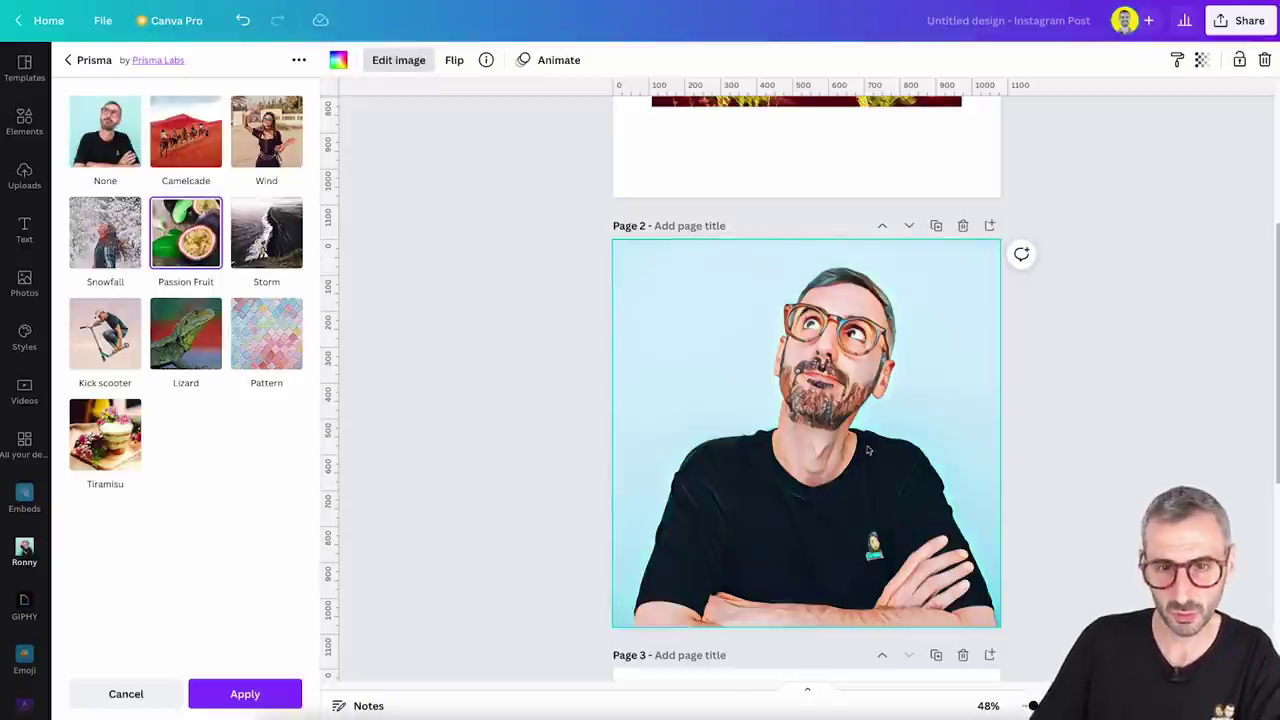
key(Escape)
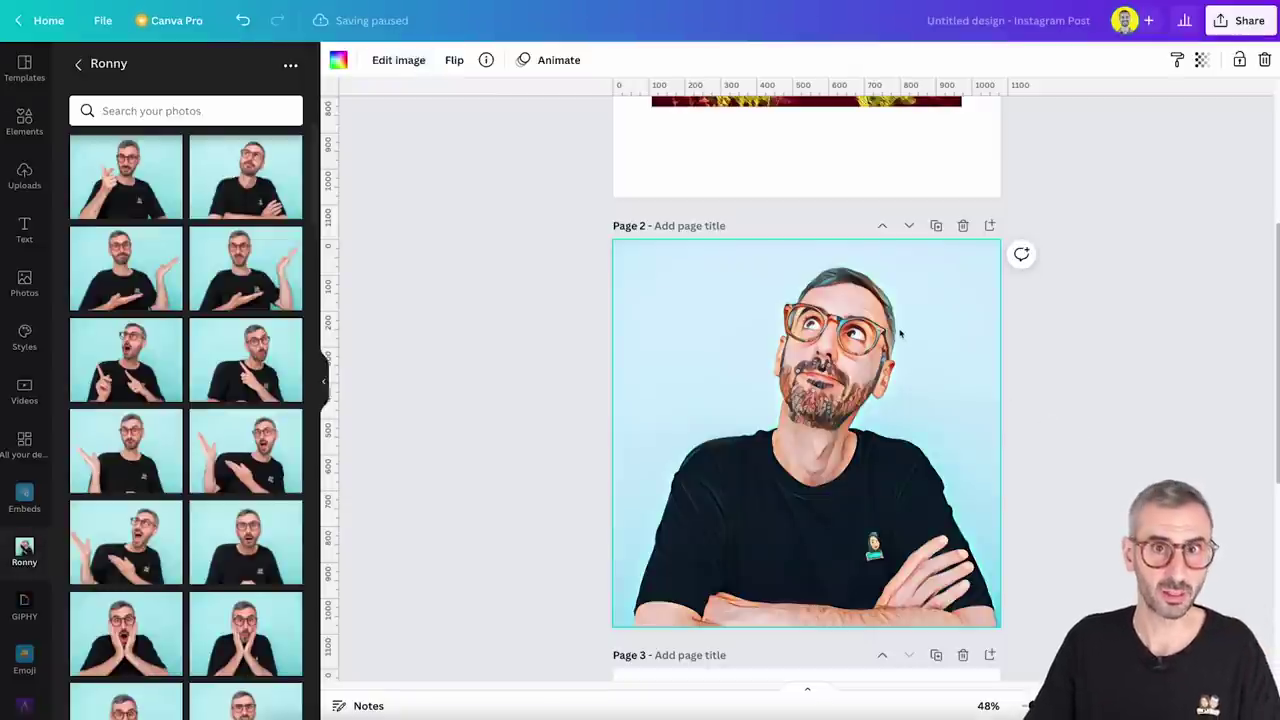
Add the recently used country road photo to page 3 as the background and slightly reposition its crop.
scroll(900, 334, down, 1)
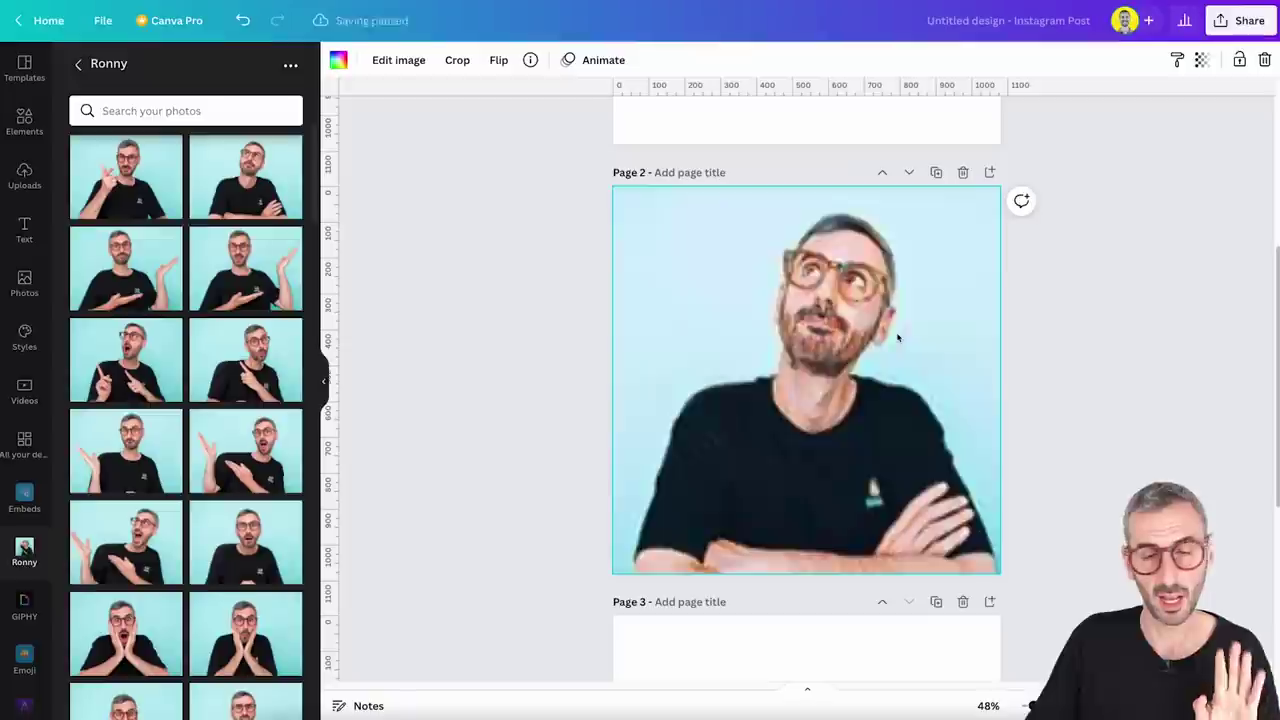
scroll(897, 337, down, 1)
scroll(897, 337, down, 1)
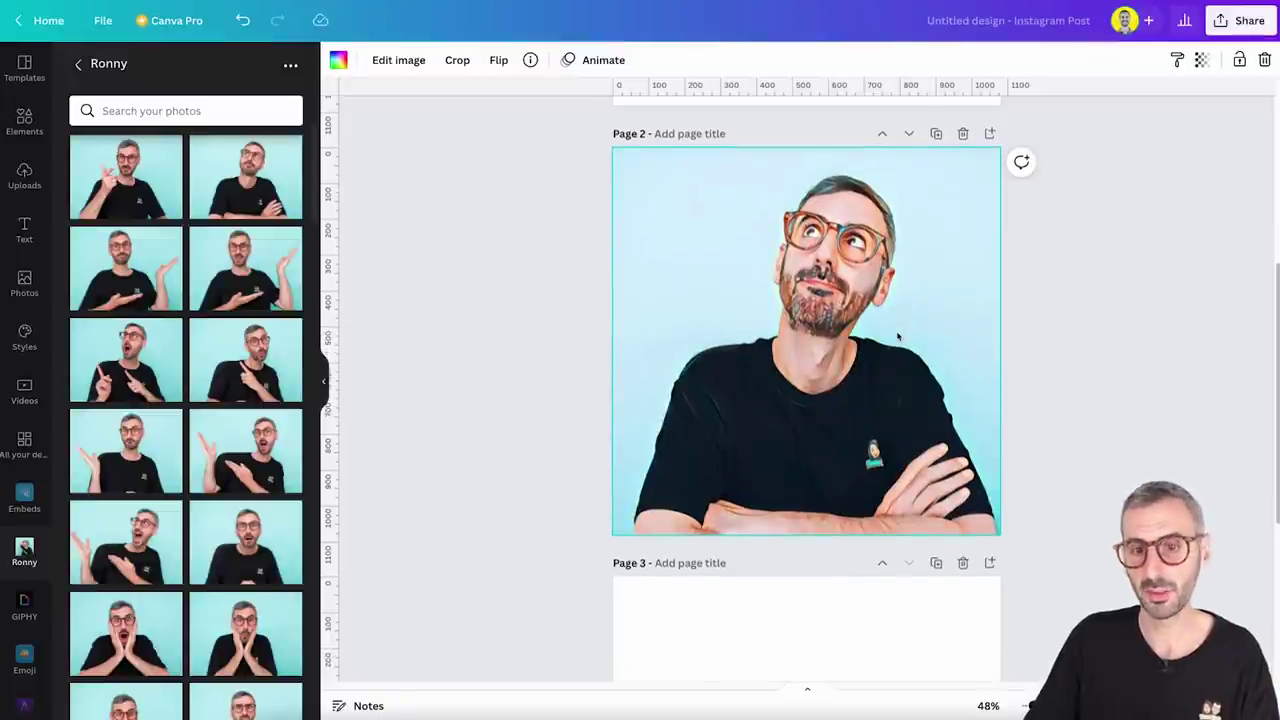
scroll(897, 337, down, 1)
scroll(897, 333, down, 2)
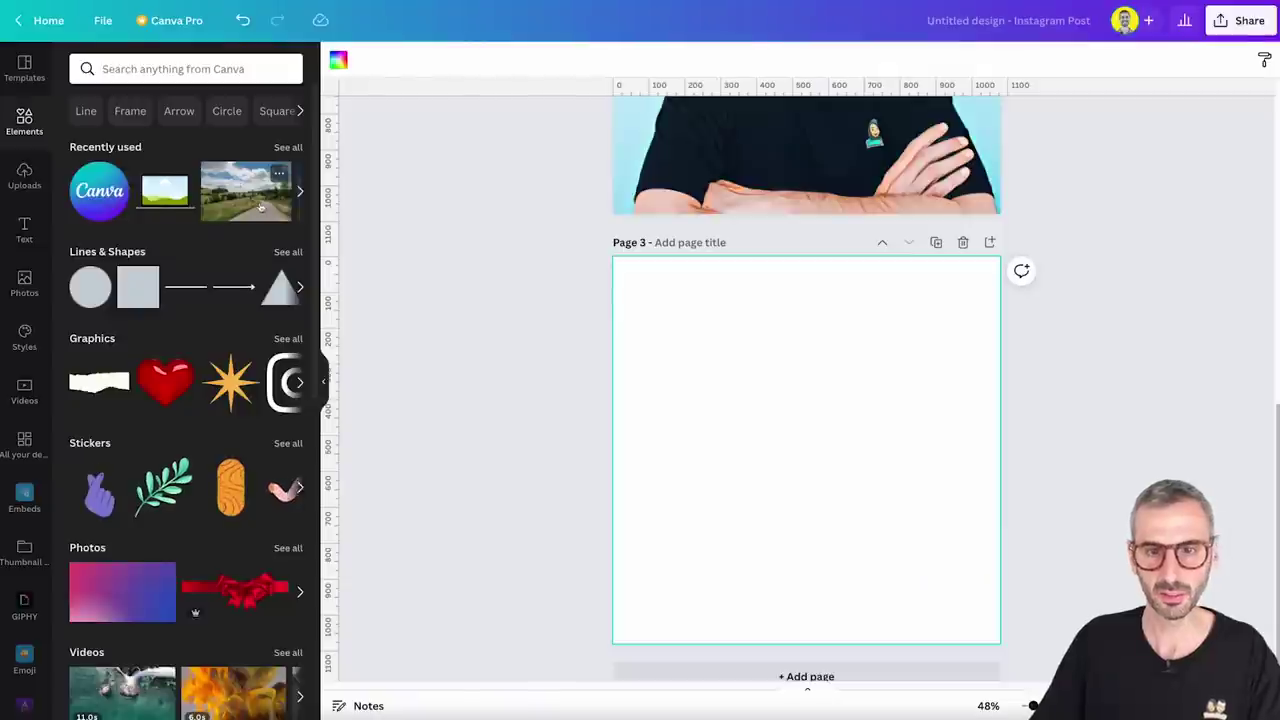
click(236, 186)
right_click(868, 405)
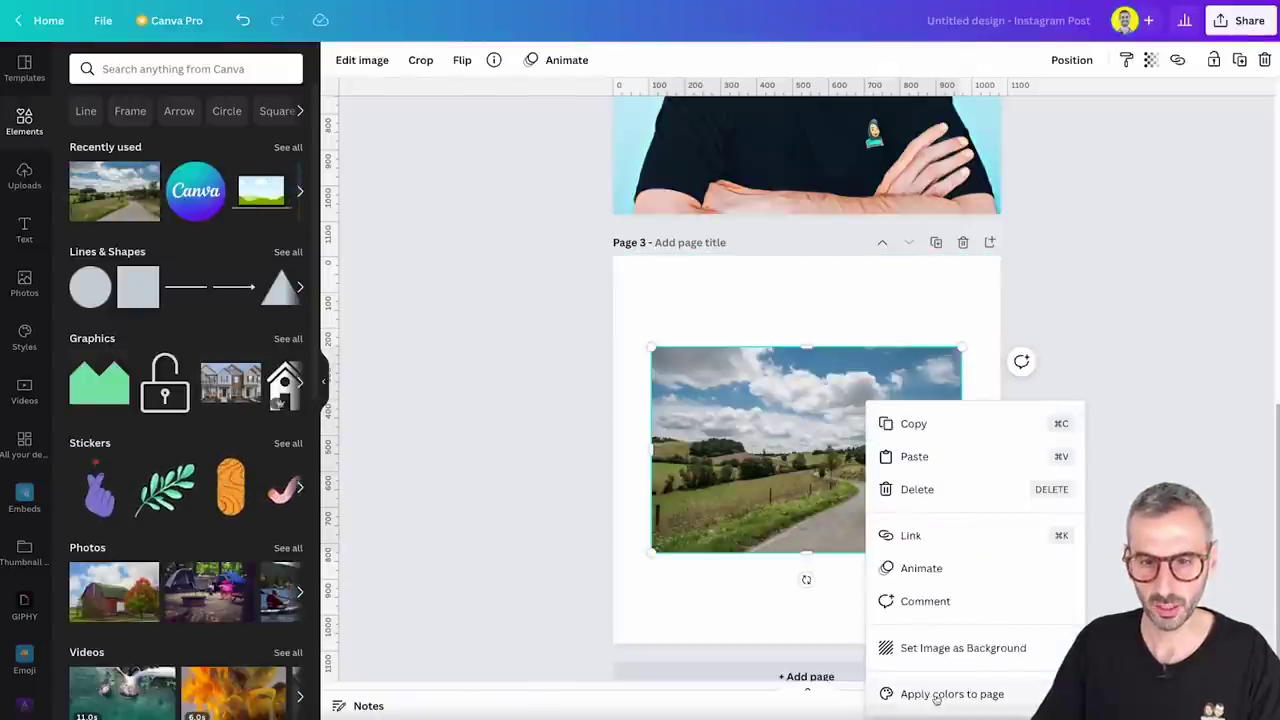
click(940, 648)
double_click(878, 512)
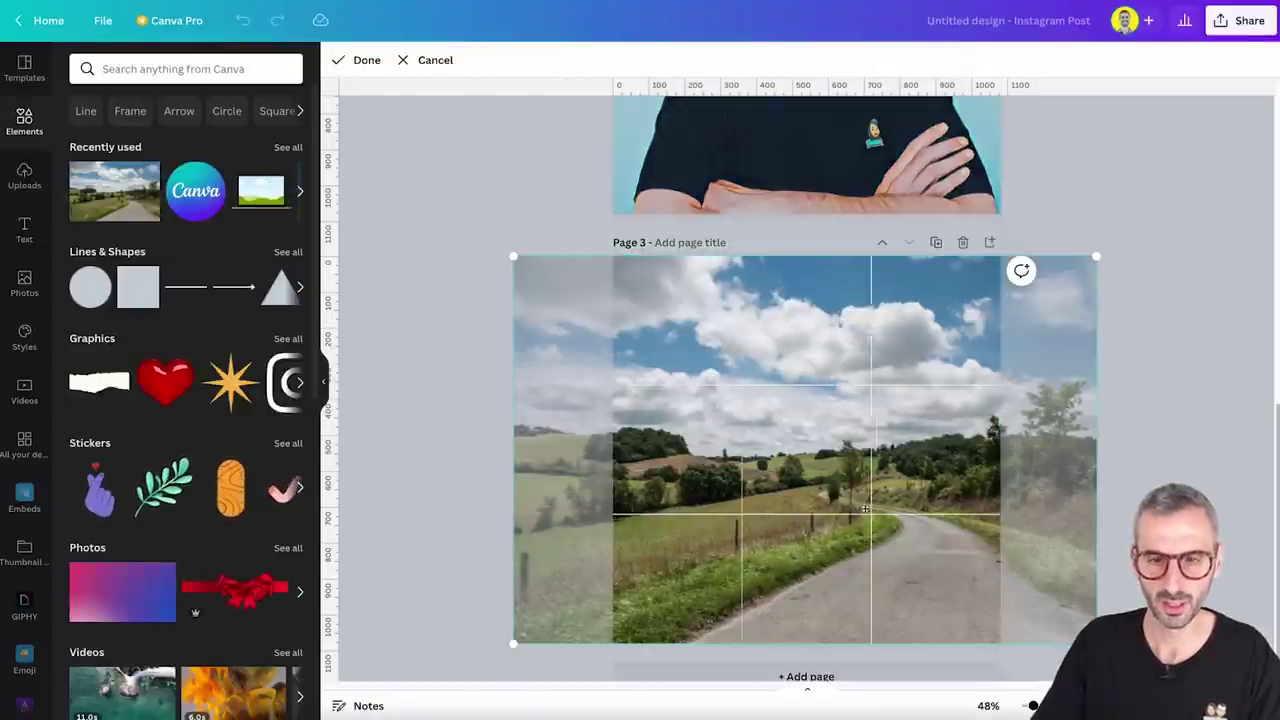
drag(866, 509, 867, 500)
click(1120, 458)
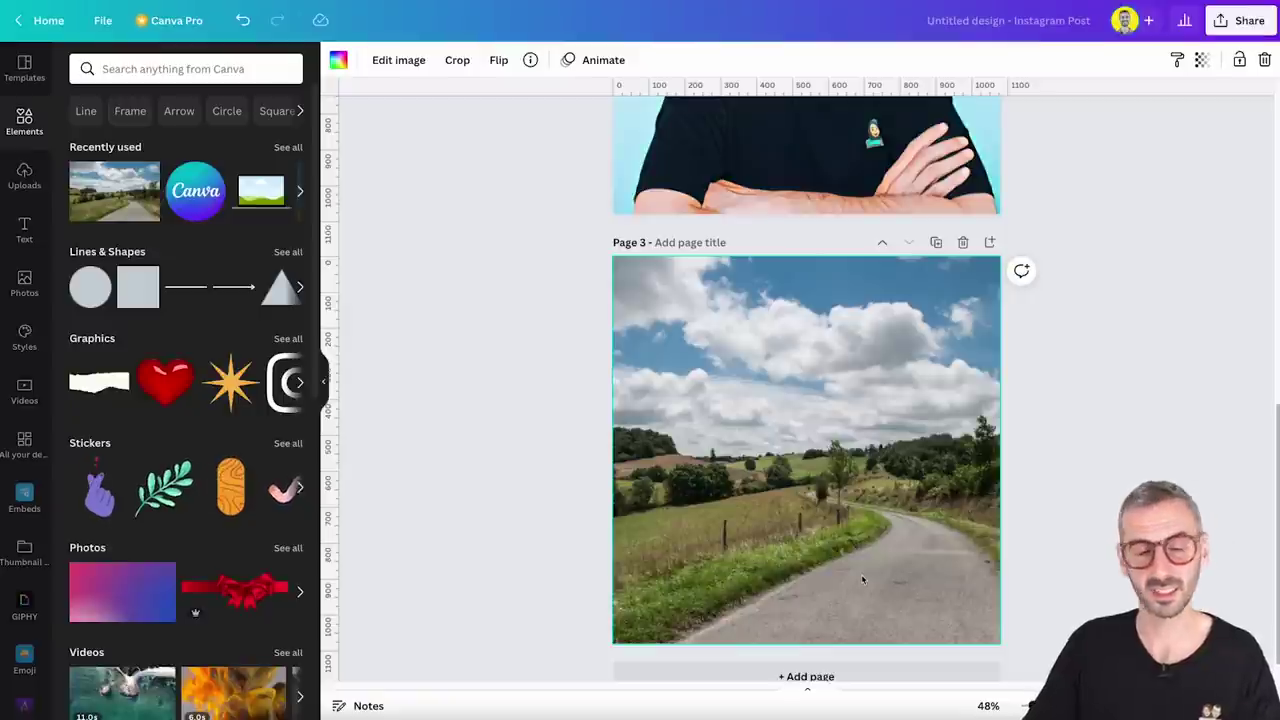
Preview Prisma's Storm style on the page 3 road photo and apply the Camelcade style instead.
click(398, 60)
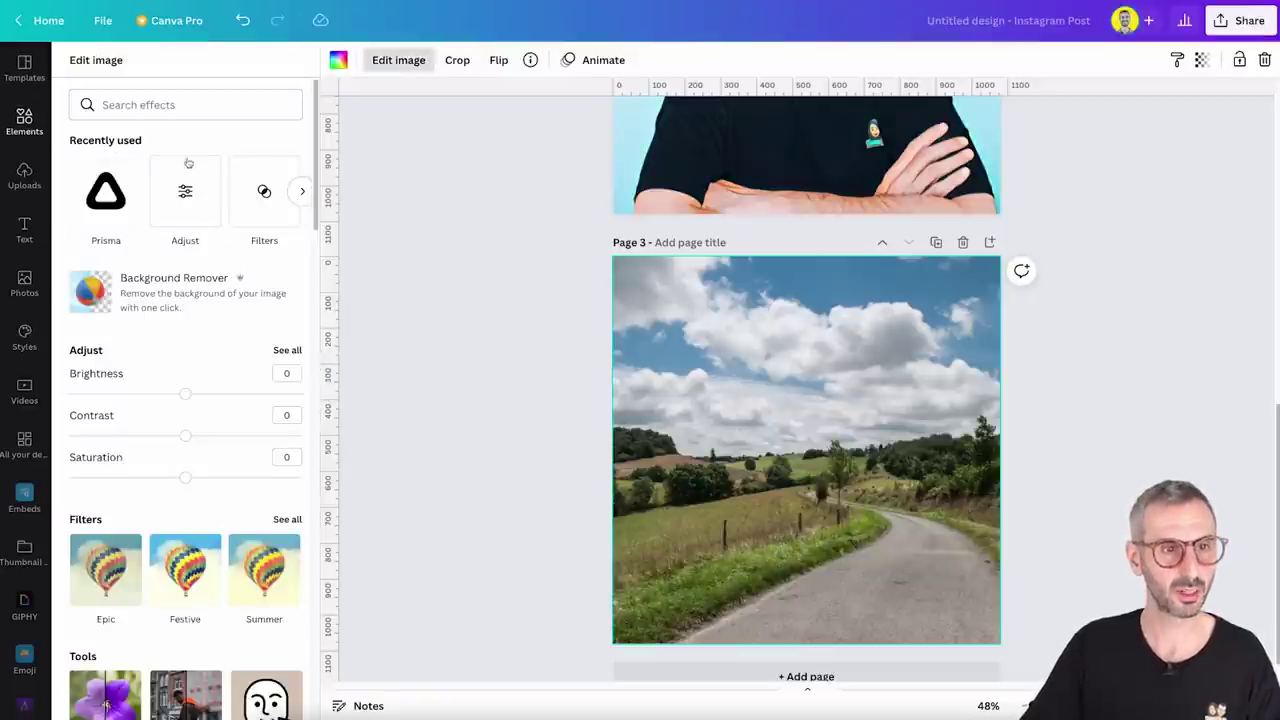
click(133, 204)
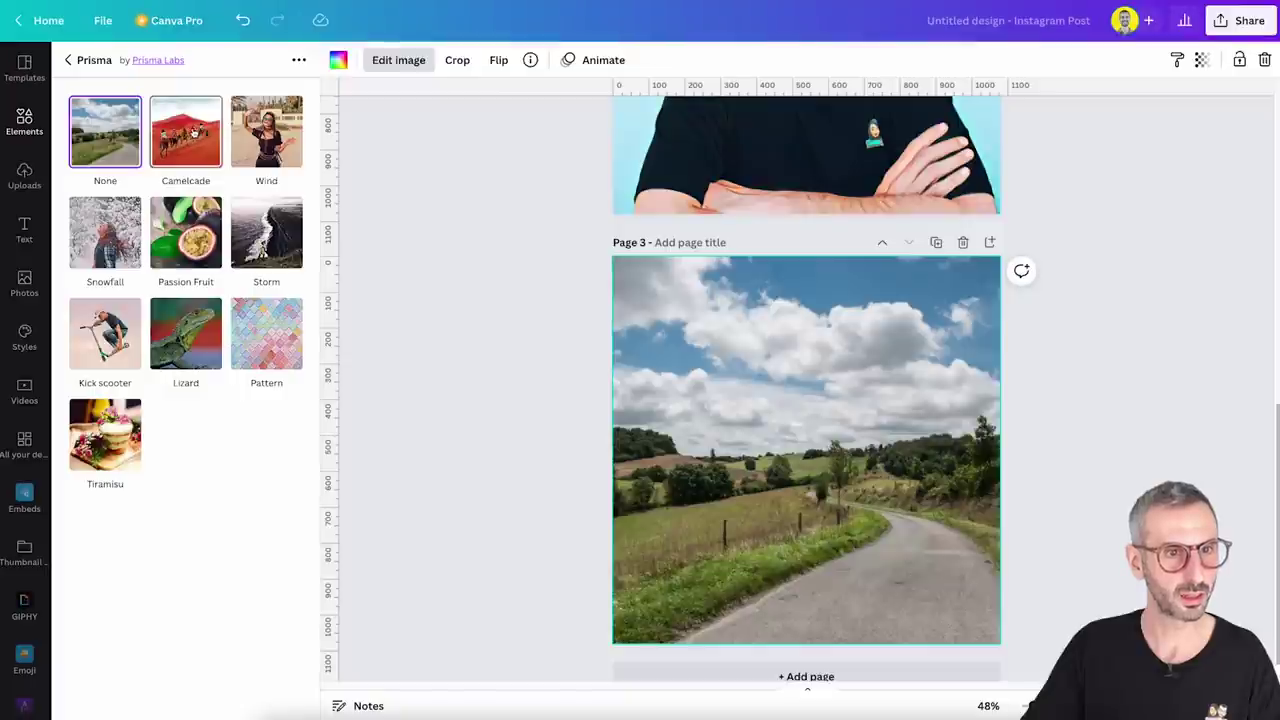
click(288, 243)
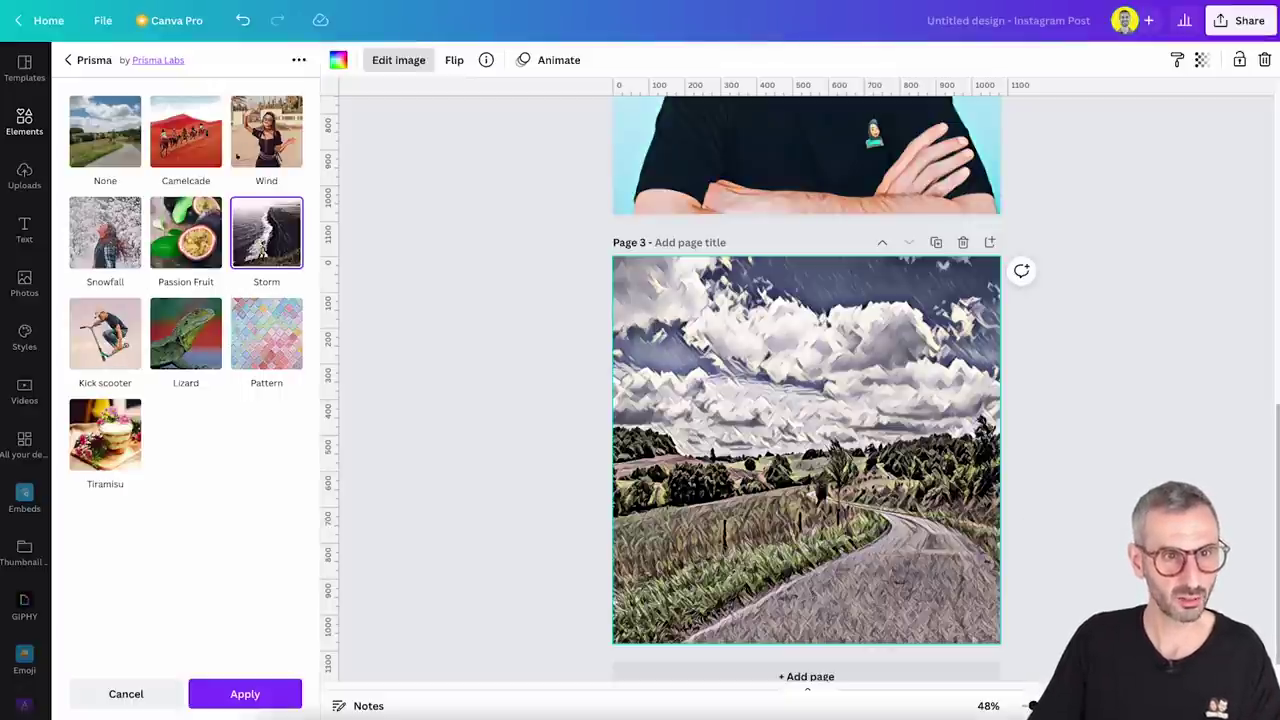
click(207, 168)
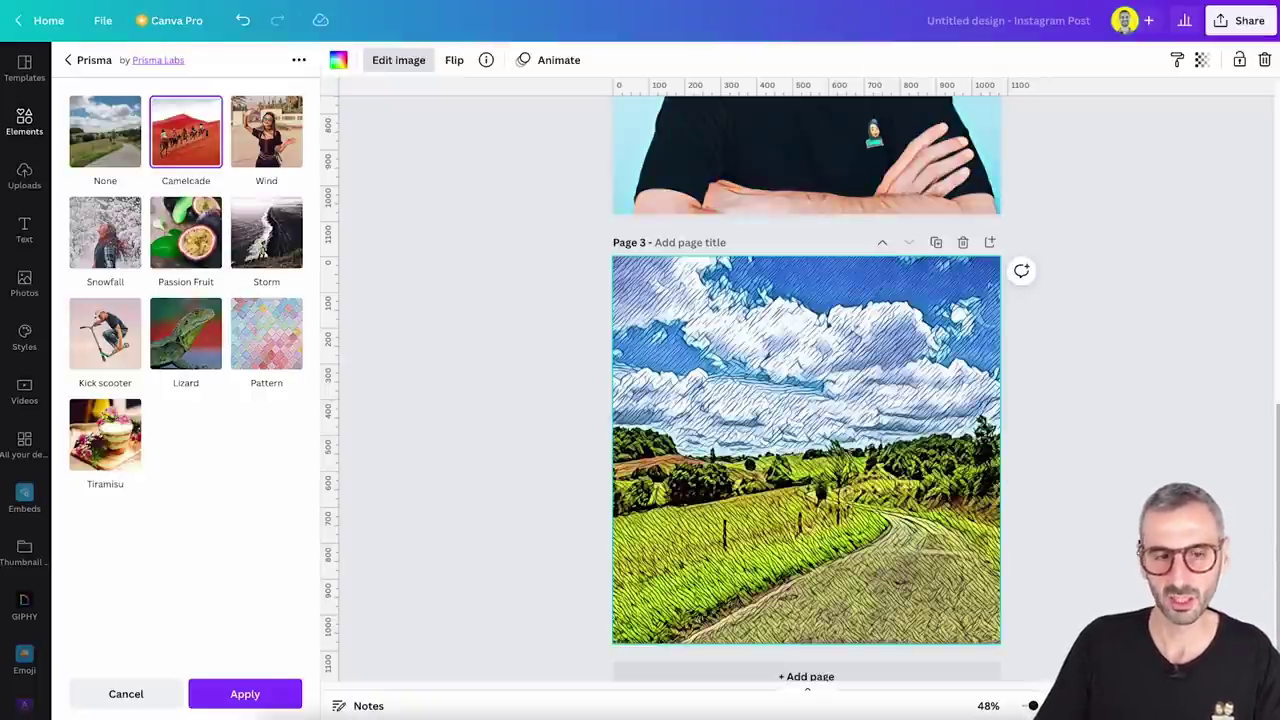
click(299, 698)
click(449, 554)
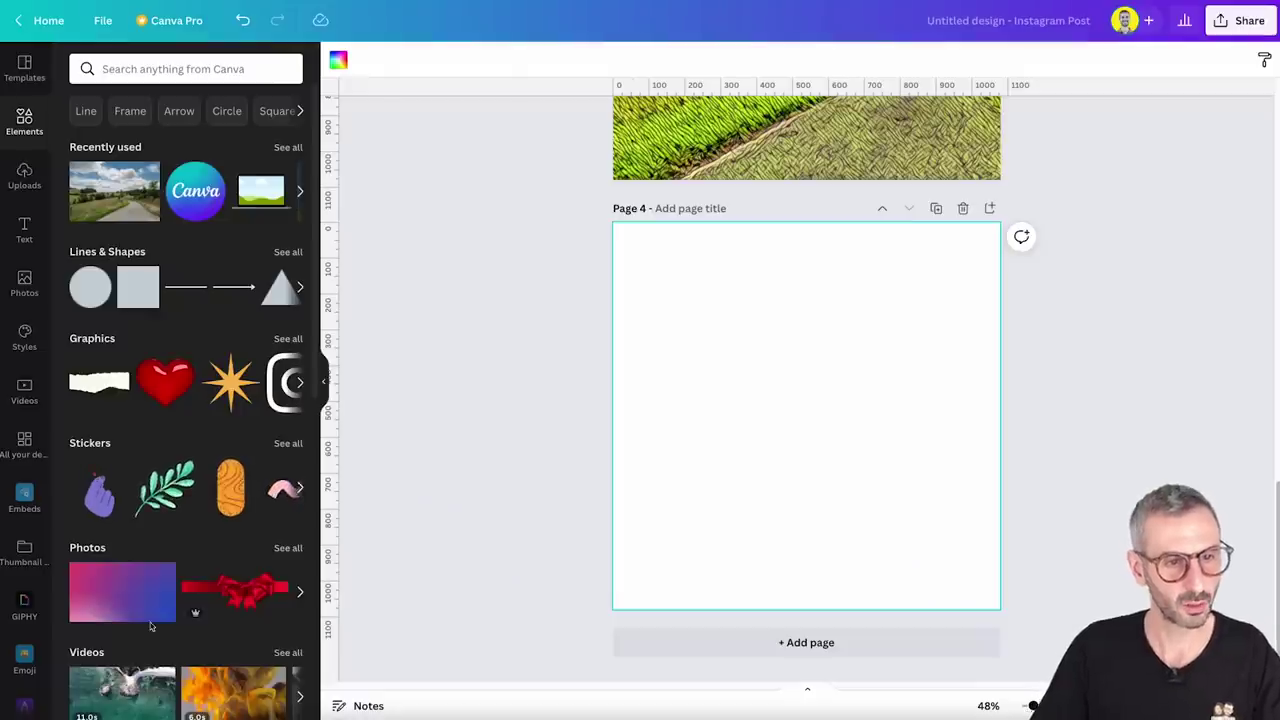
Add the Team RonDi text-only logo from the brand logos to page 4 and enlarge it around the page centre.
scroll(195, 502, down, 2)
scroll(29, 650, down, 3)
scroll(29, 650, down, 3)
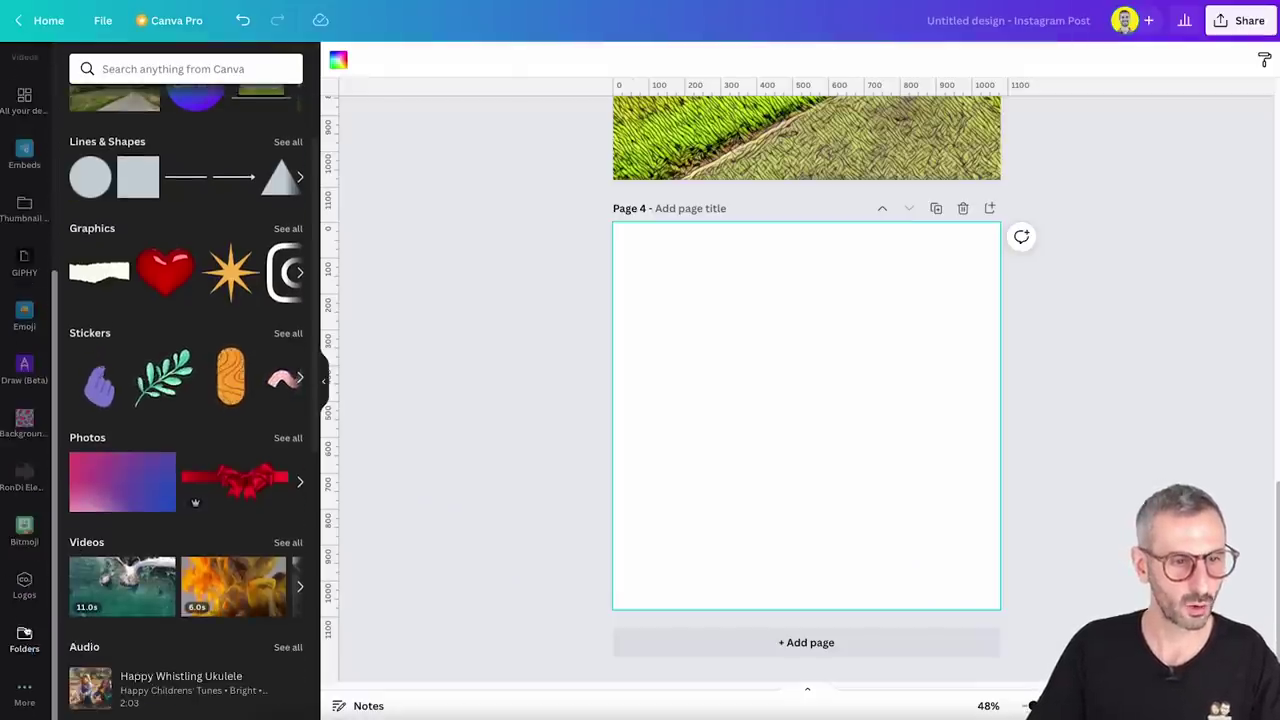
click(22, 586)
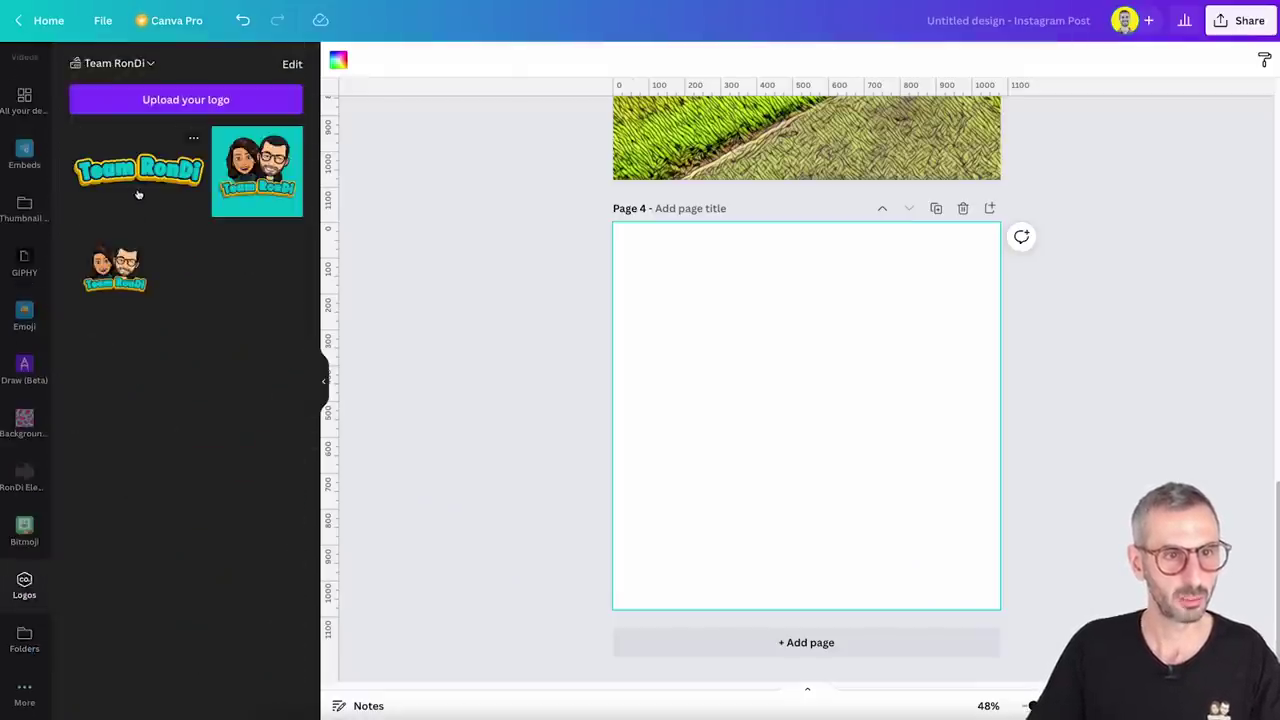
click(138, 172)
drag(930, 338, 950, 307)
drag(686, 510, 652, 521)
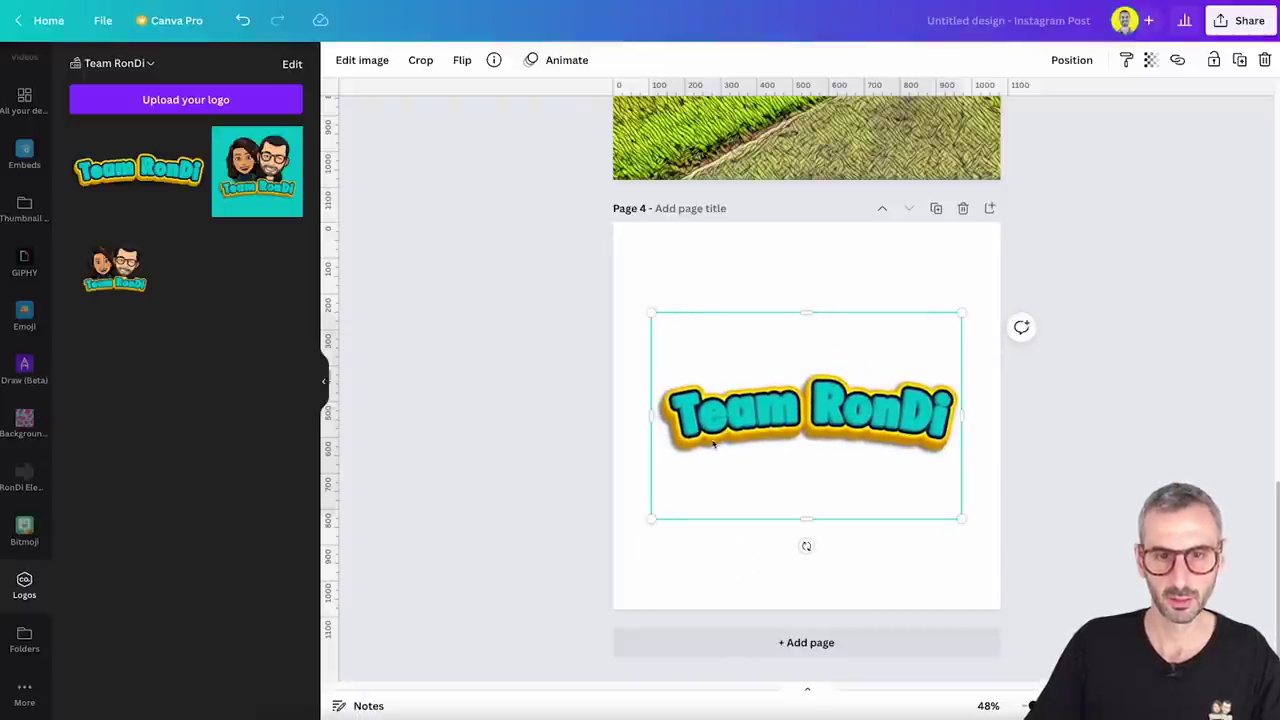
Apply Prisma's Camelcade style to the Team RonDi text logo on page 4.
click(350, 62)
click(125, 193)
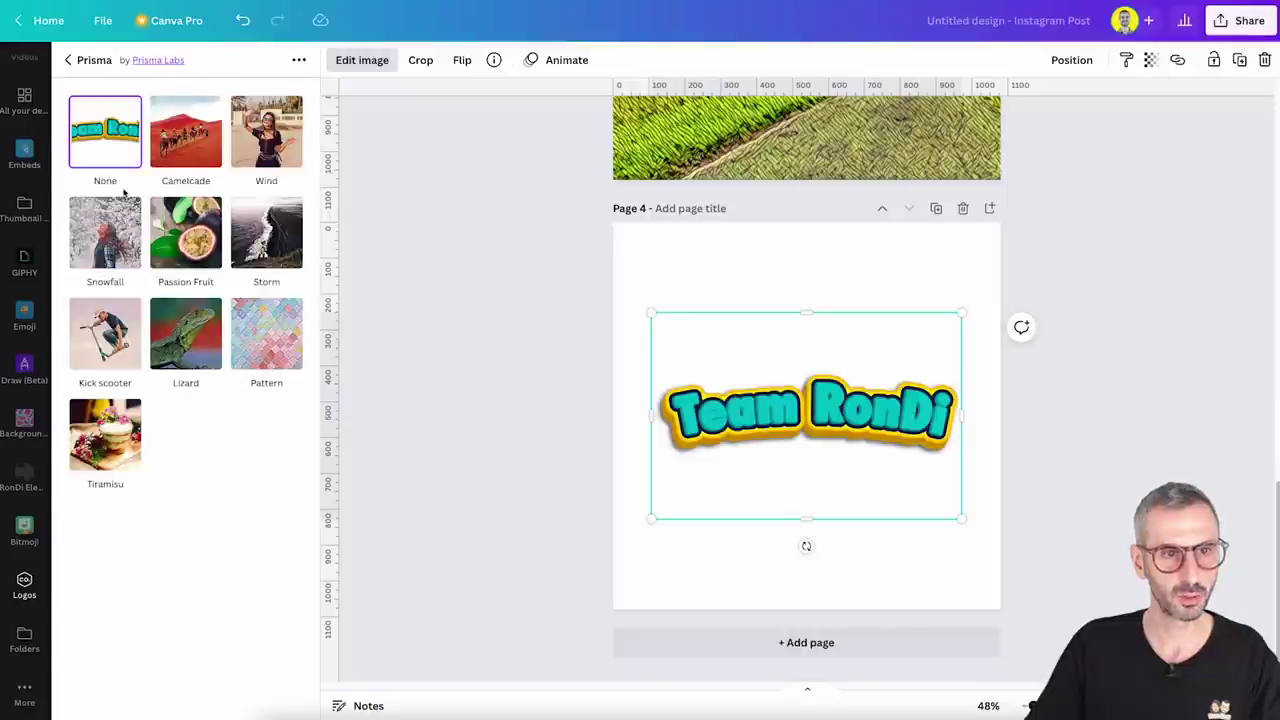
click(187, 148)
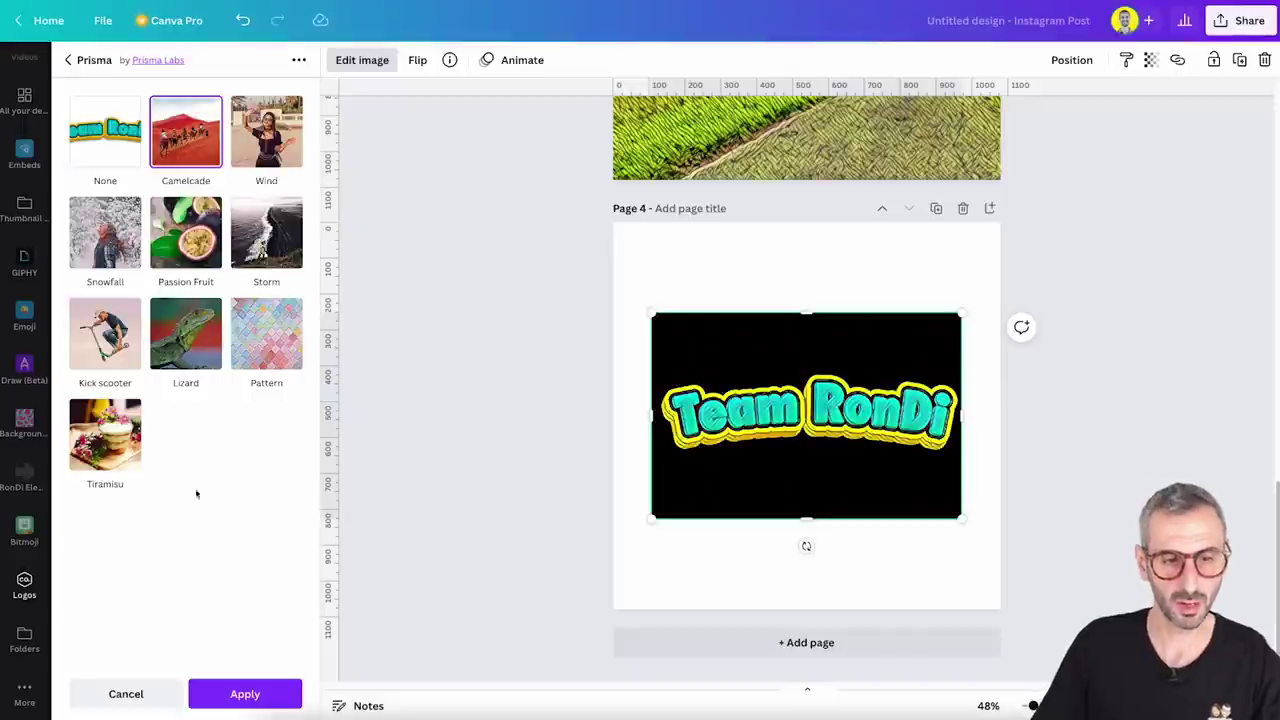
click(228, 694)
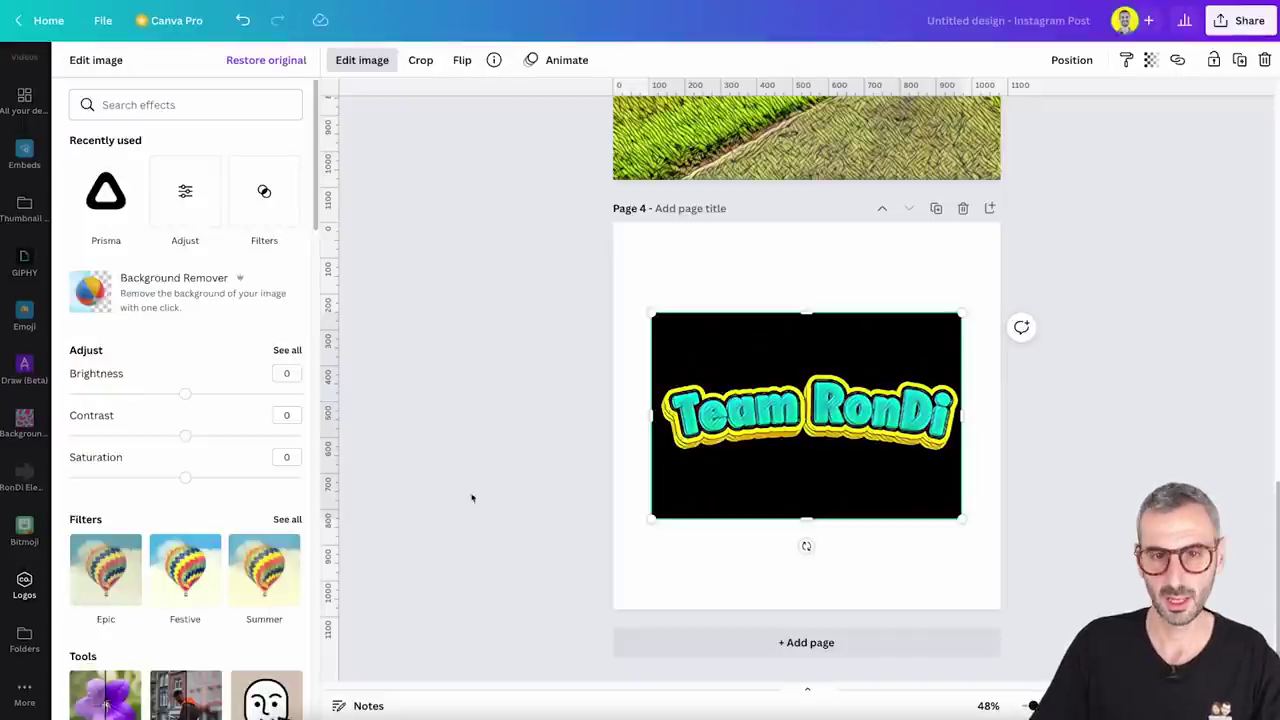
mouse_move(844, 406)
mouse_down()
mouse_move(873, 384)
mouse_move(819, 387)
mouse_move(859, 393)
mouse_move(826, 389)
mouse_move(844, 400)
mouse_up()
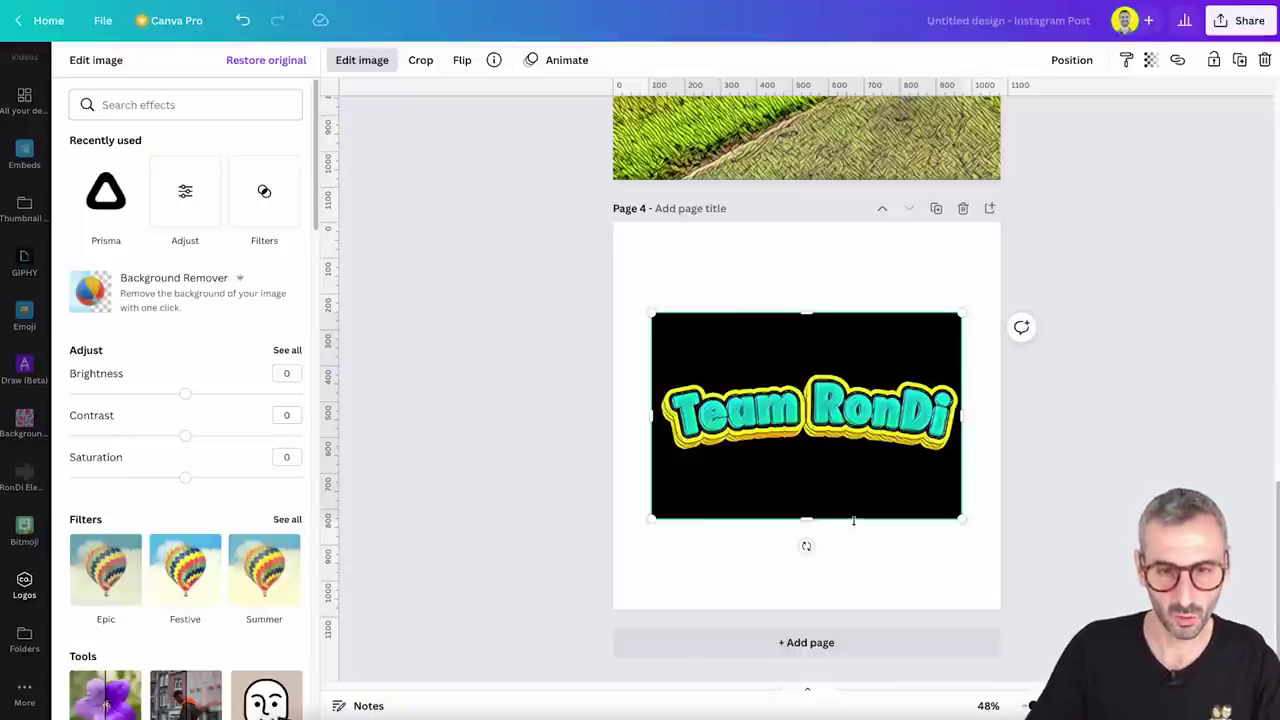
Add page 5 with the transparent Team RonDi avatar logo and apply Prisma's Camelcade style to it.
click(866, 648)
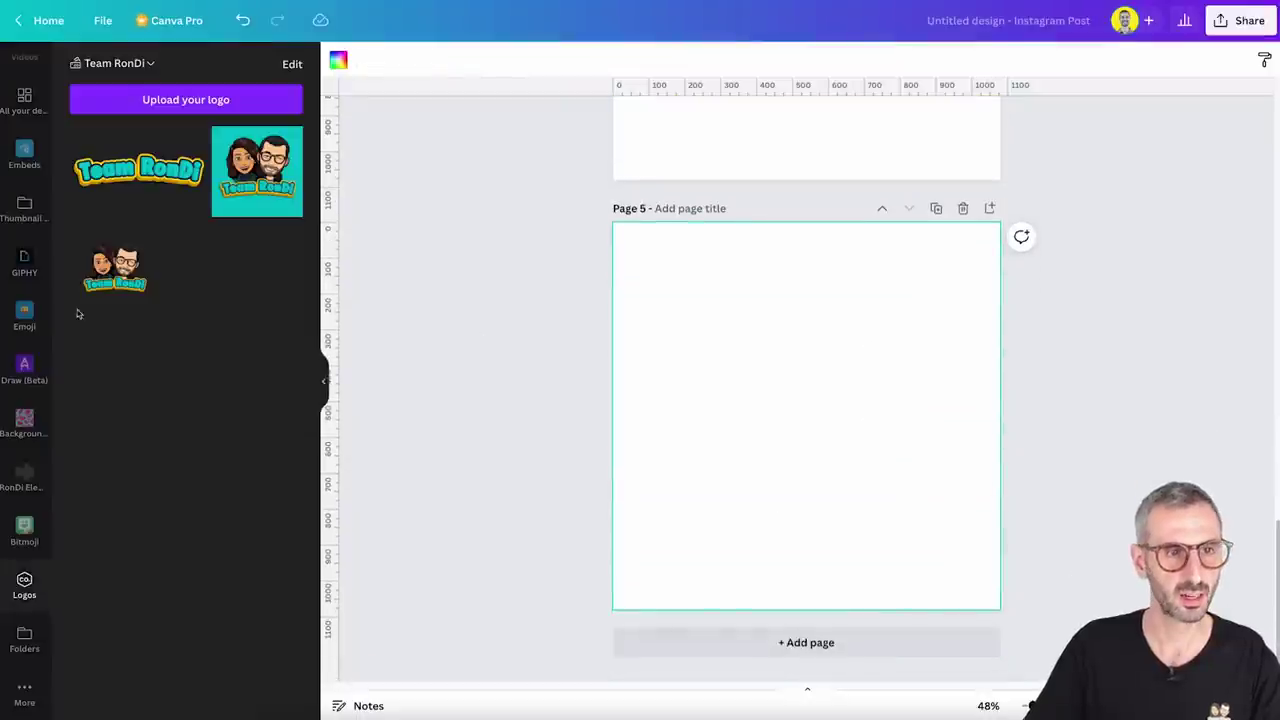
click(115, 268)
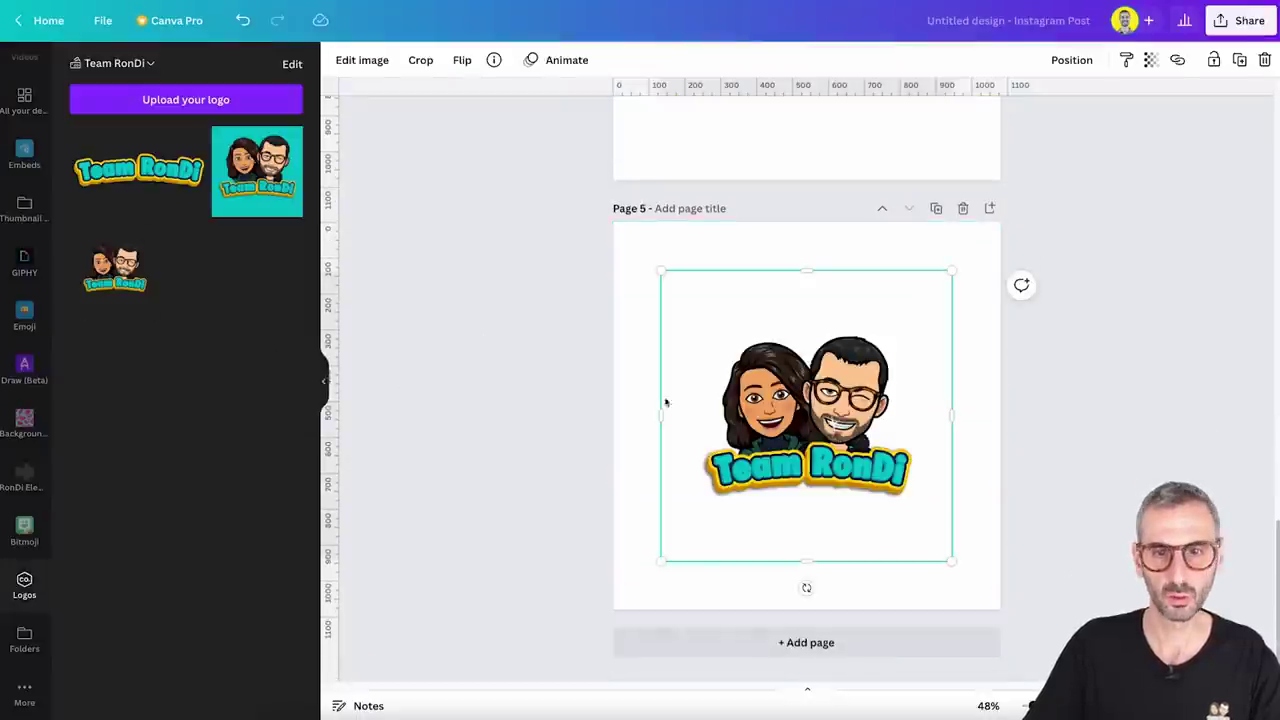
click(362, 60)
click(114, 184)
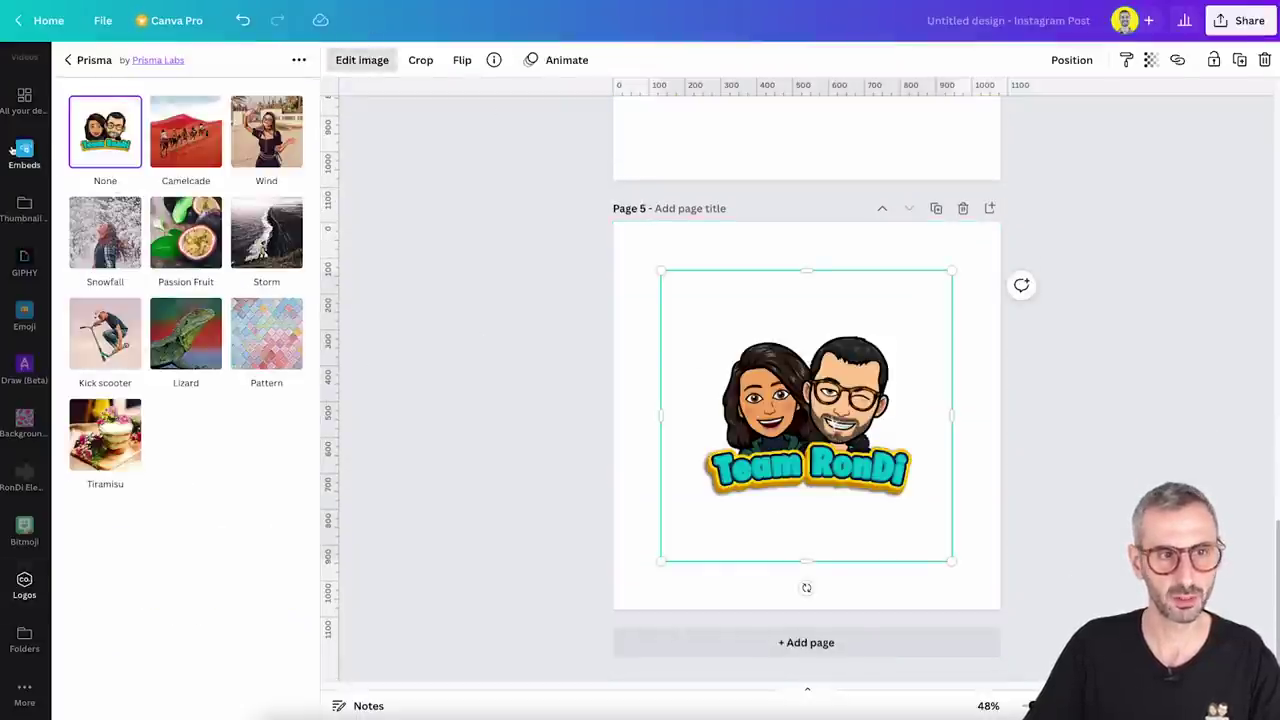
click(167, 143)
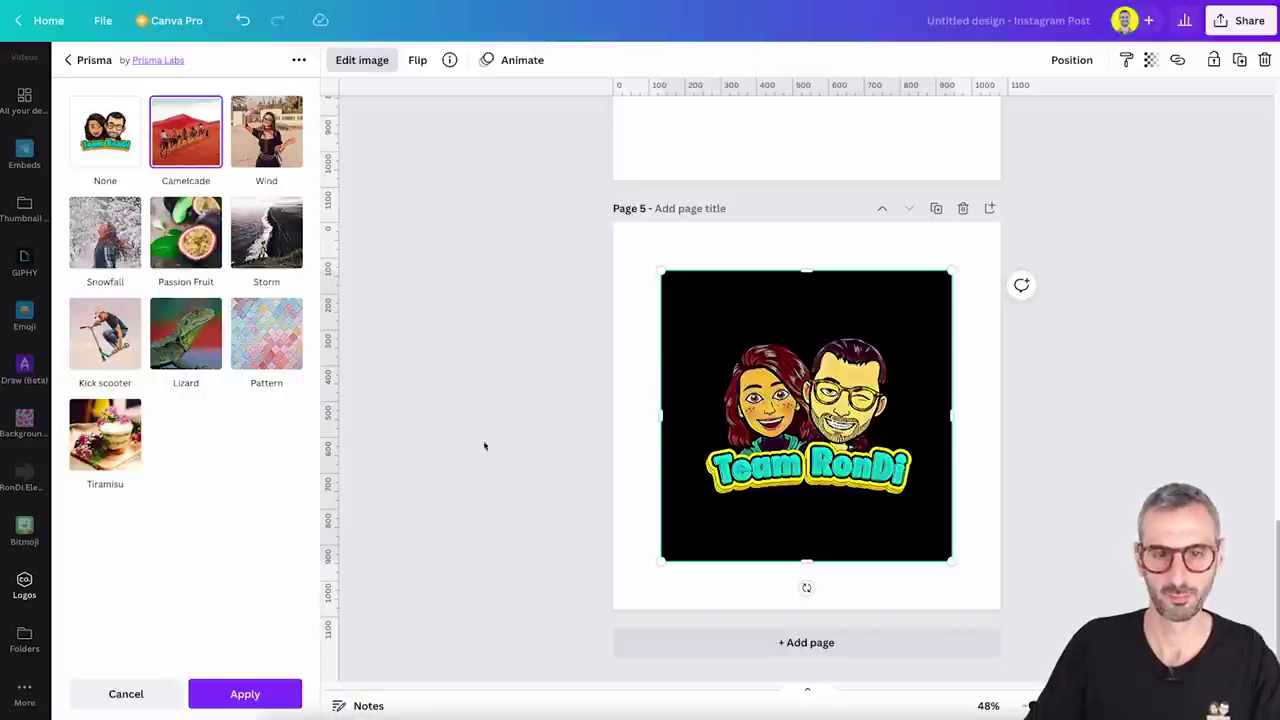
click(265, 690)
click(477, 551)
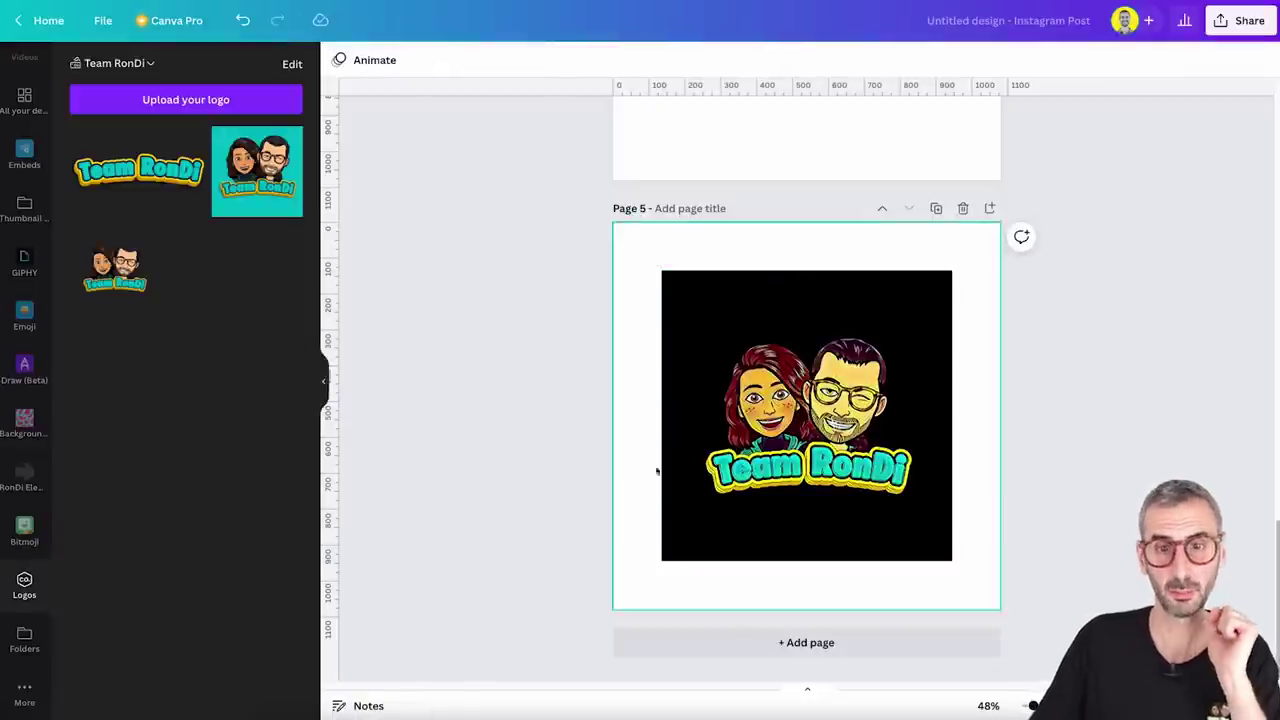
Compare the two Camelcade-styled logos on pages 4 and 5, examining how the style treats their transparent backgrounds.
scroll(806, 408, up, 3)
scroll(808, 410, up, 2)
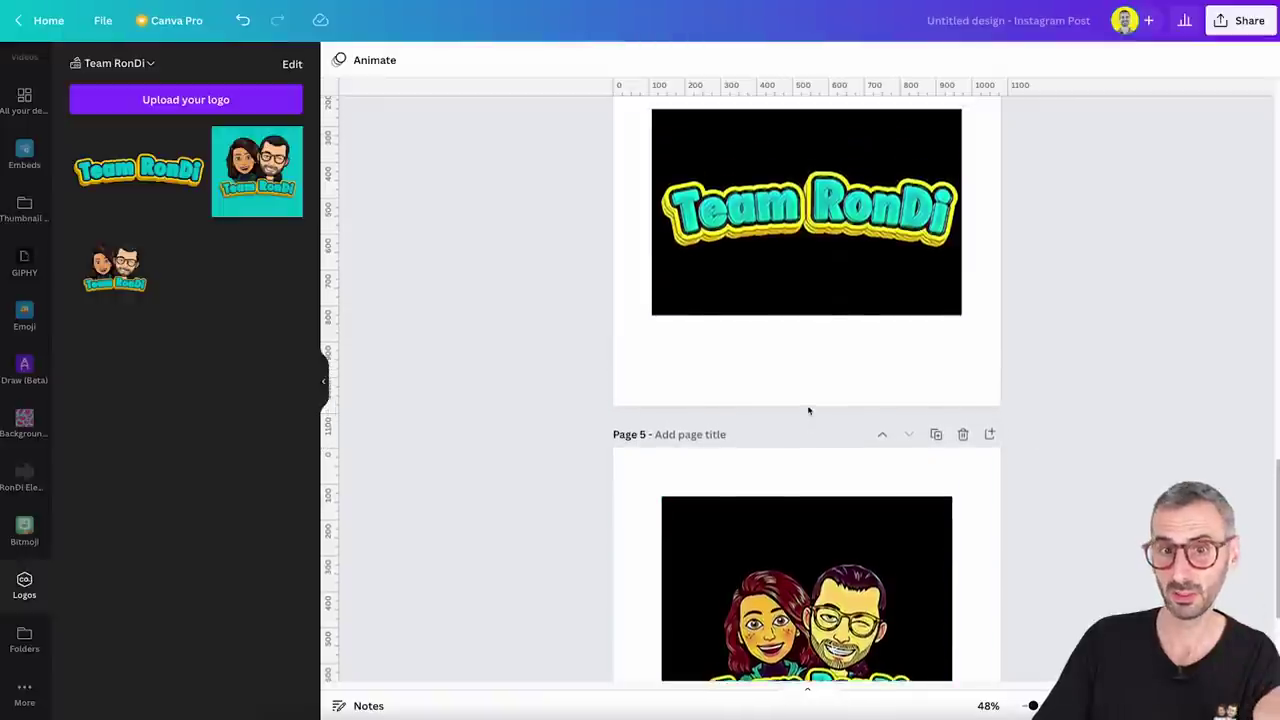
mouse_move(780, 271)
mouse_down()
mouse_move(829, 266)
mouse_move(785, 295)
mouse_up()
scroll(785, 297, down, 2)
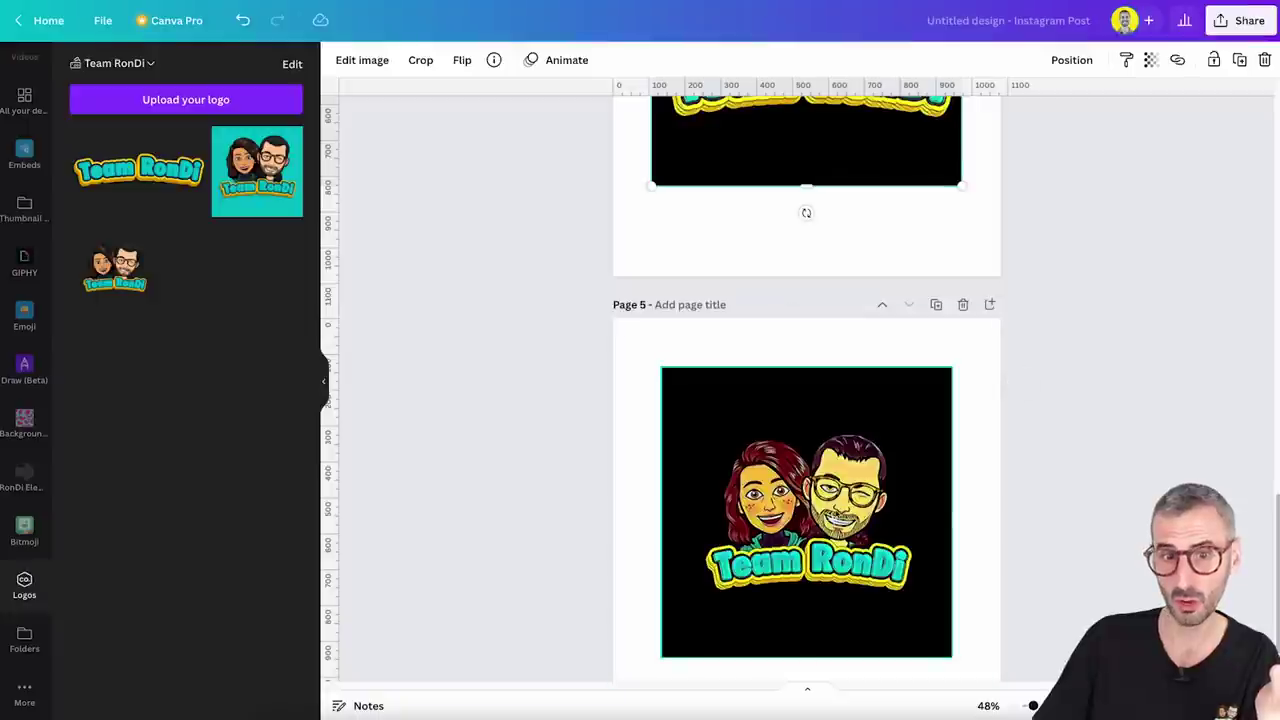
mouse_move(836, 500)
mouse_down()
mouse_move(825, 471)
mouse_move(820, 514)
mouse_move(838, 513)
mouse_up()
scroll(838, 514, down, 1)
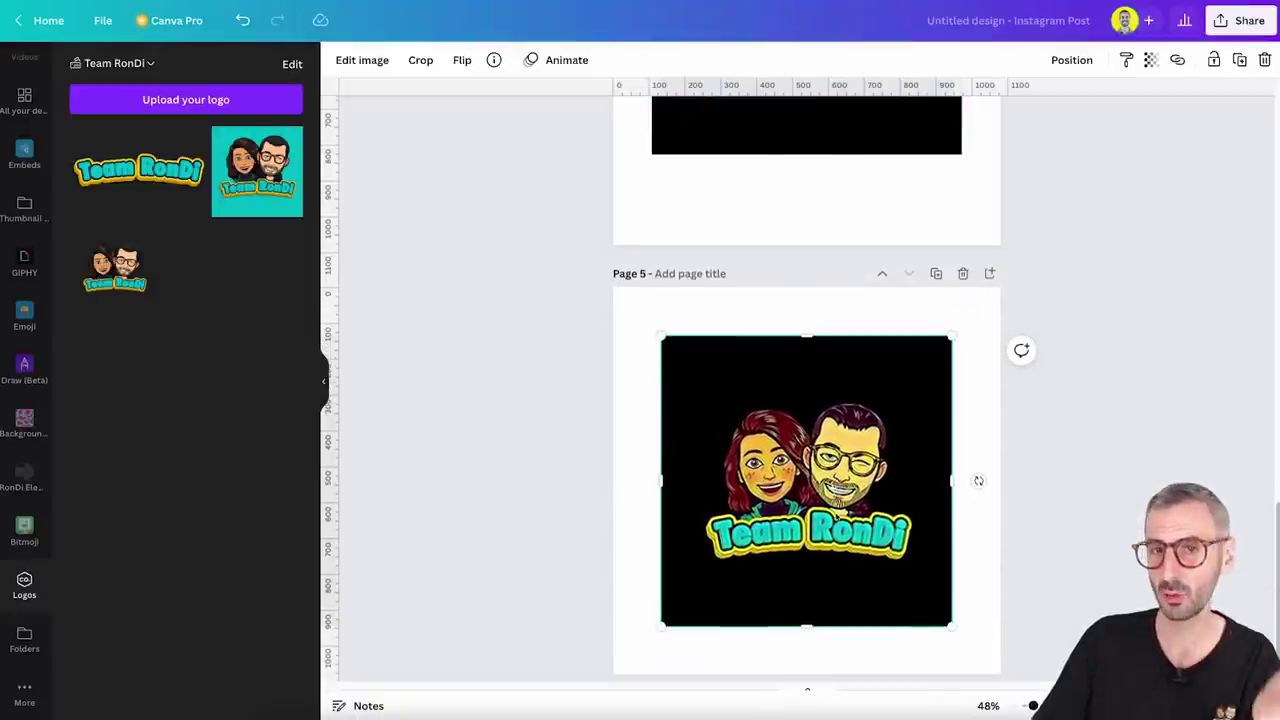
scroll(837, 517, down, 1)
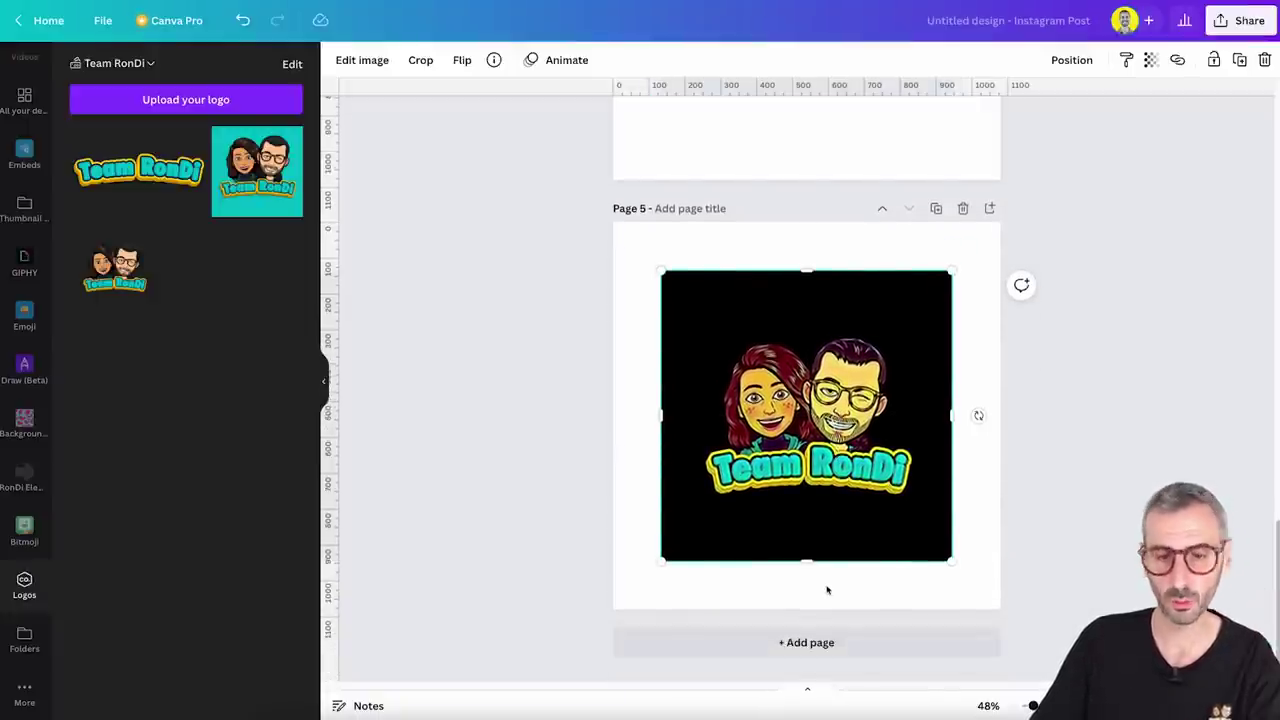
scroll(827, 590, up, 3)
scroll(826, 610, down, 3)
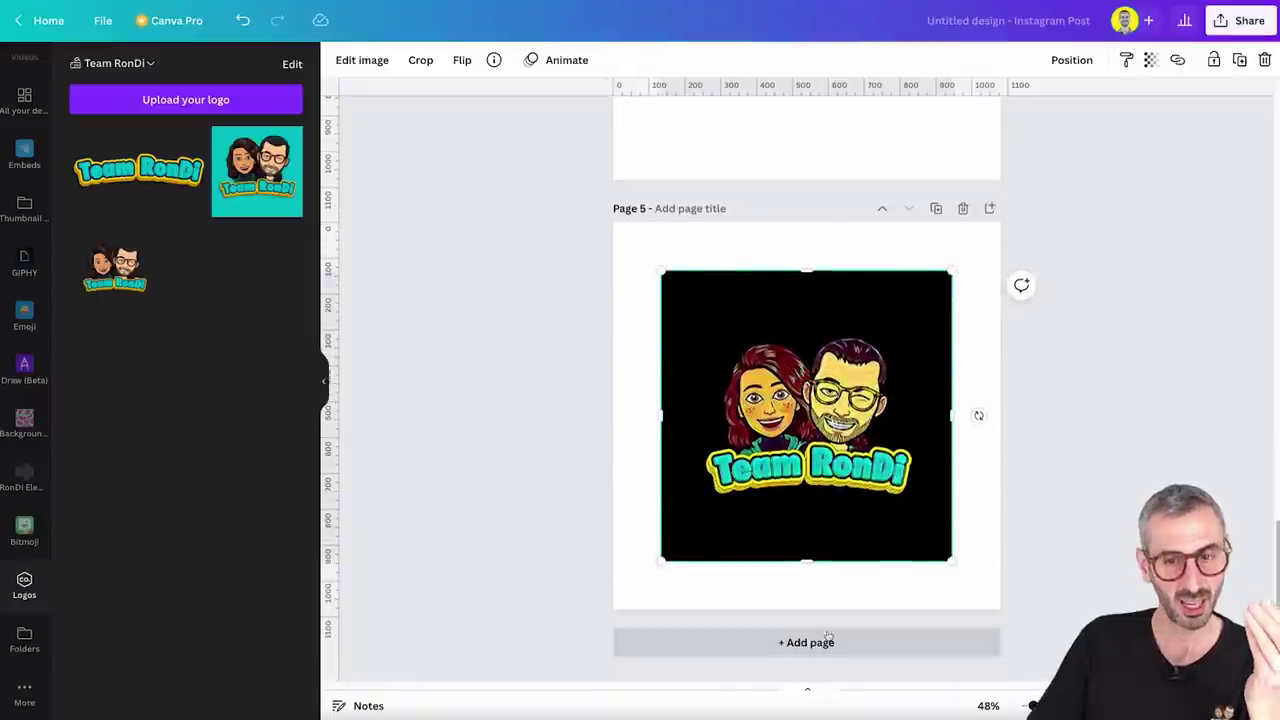
Add page 6 and place the pink milk carton Bitmoji with sunglasses on it.
click(828, 642)
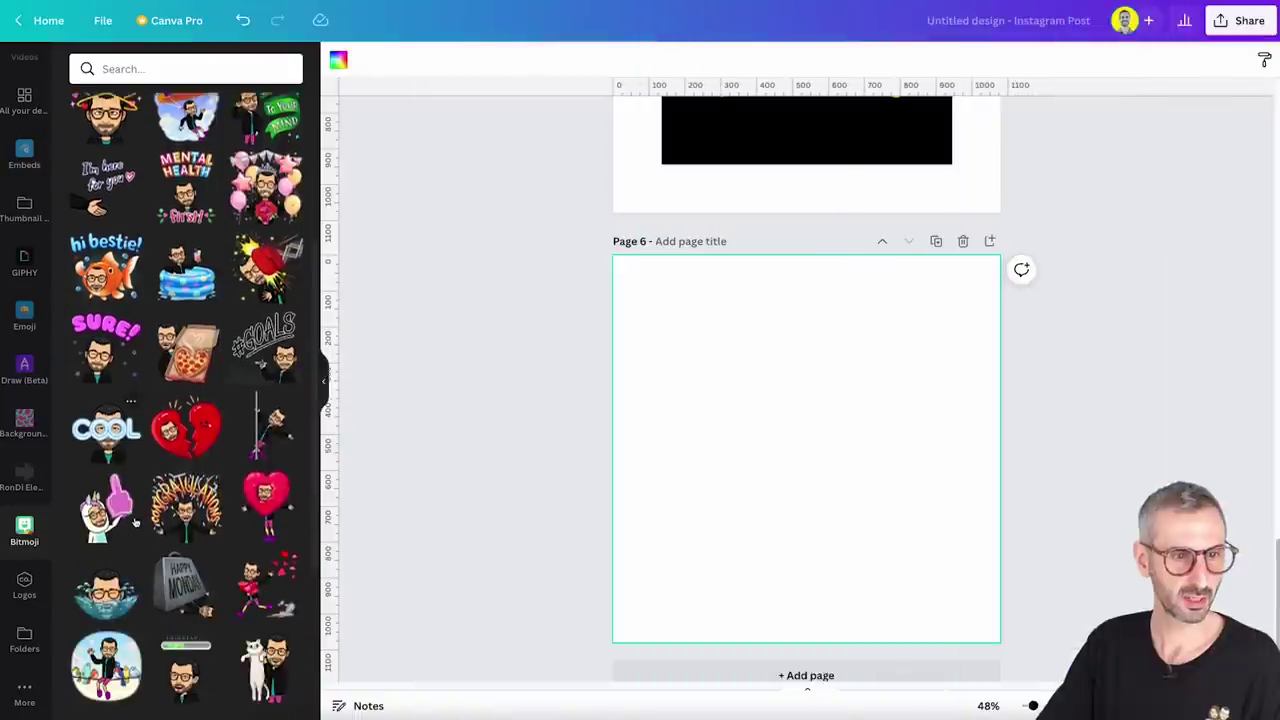
scroll(186, 400, down, 2)
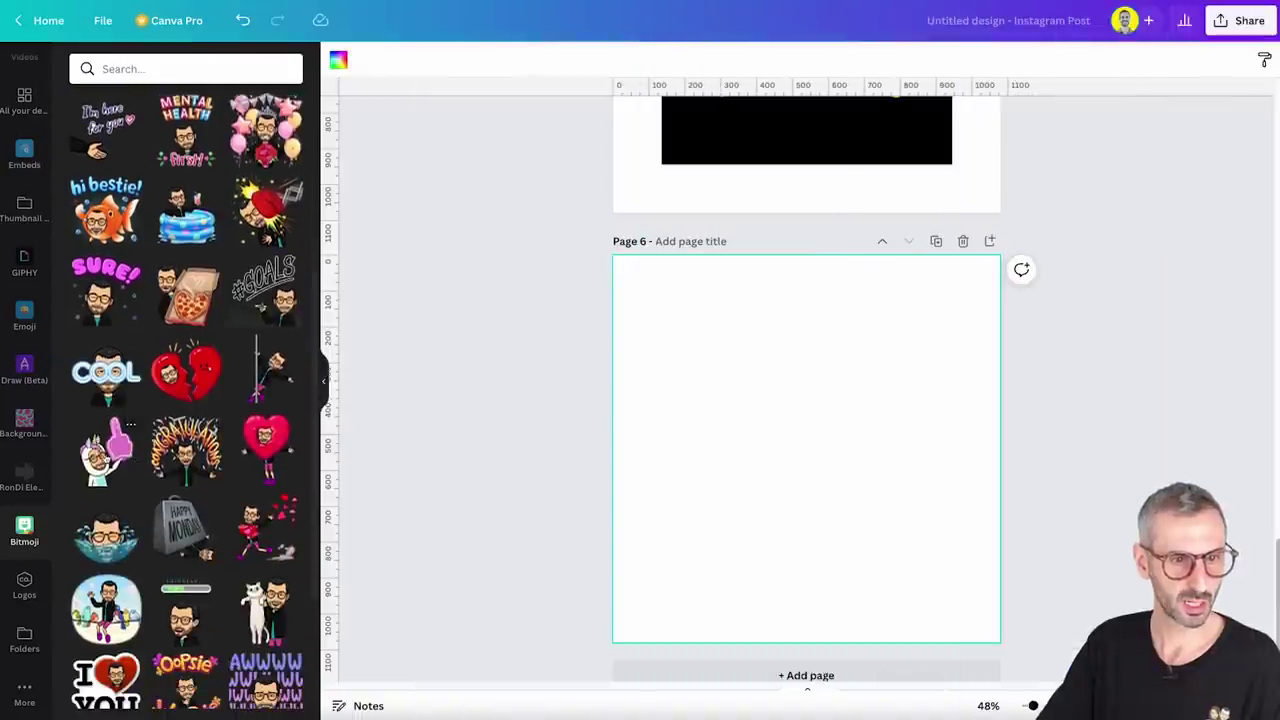
scroll(120, 440, down, 5)
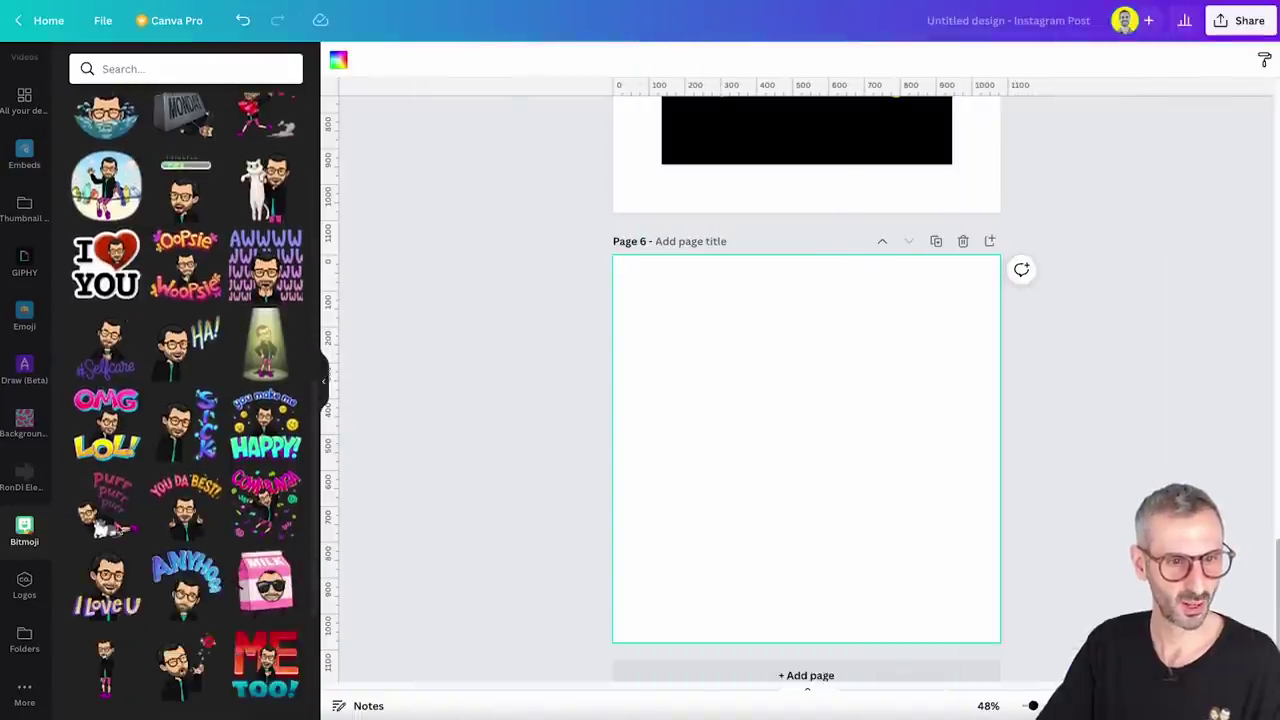
scroll(186, 400, down, 2)
click(266, 428)
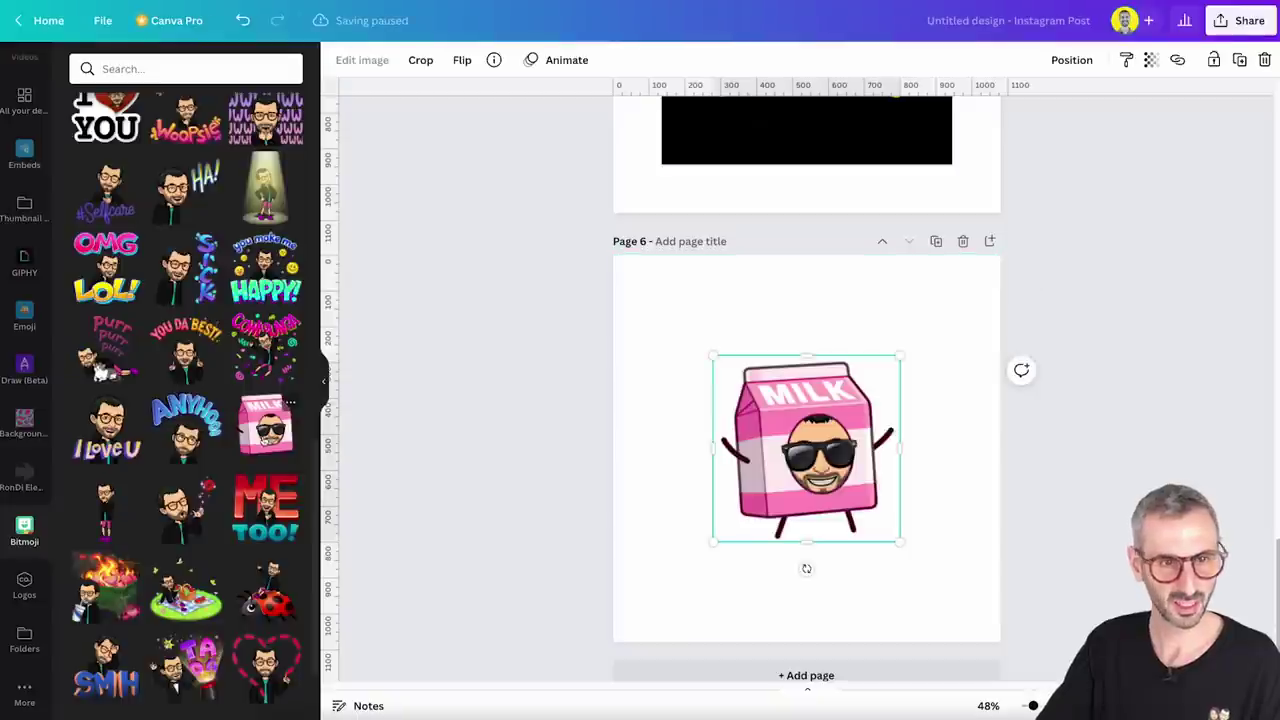
drag(806, 445, 806, 445)
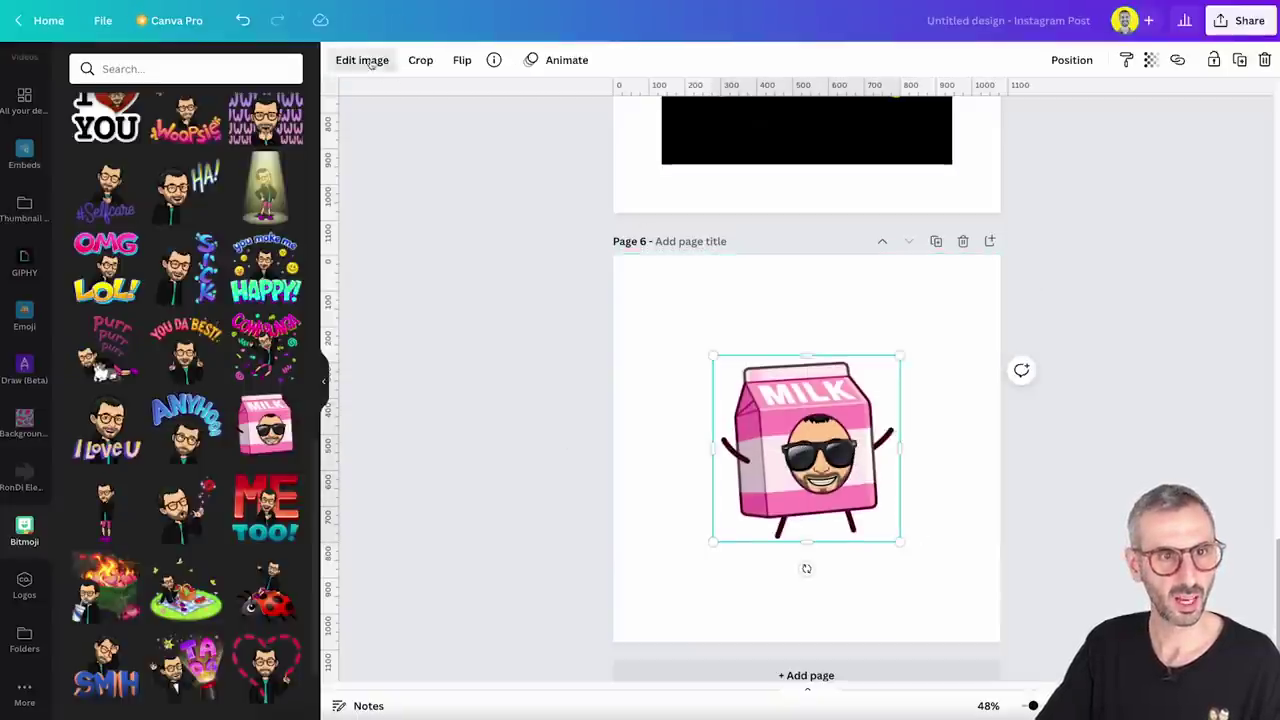
Preview Prisma's Lizard style on the milk carton Bitmoji on page 6.
click(370, 61)
click(108, 196)
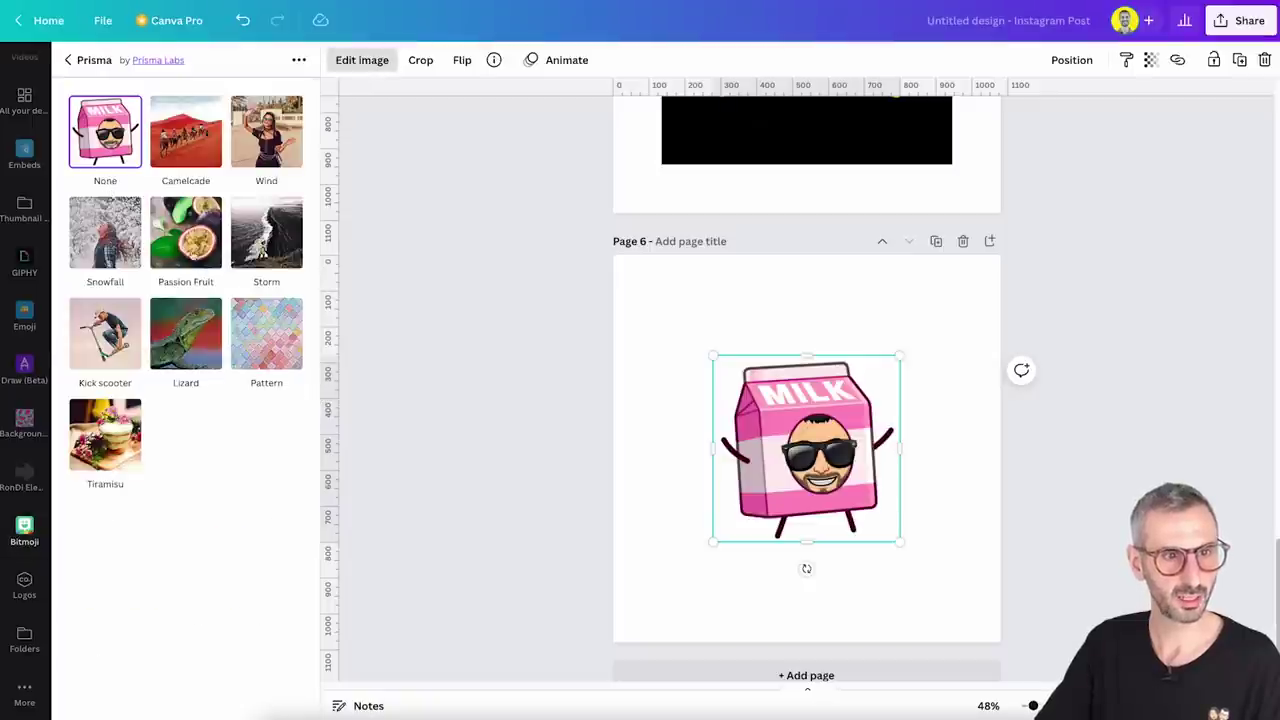
click(203, 340)
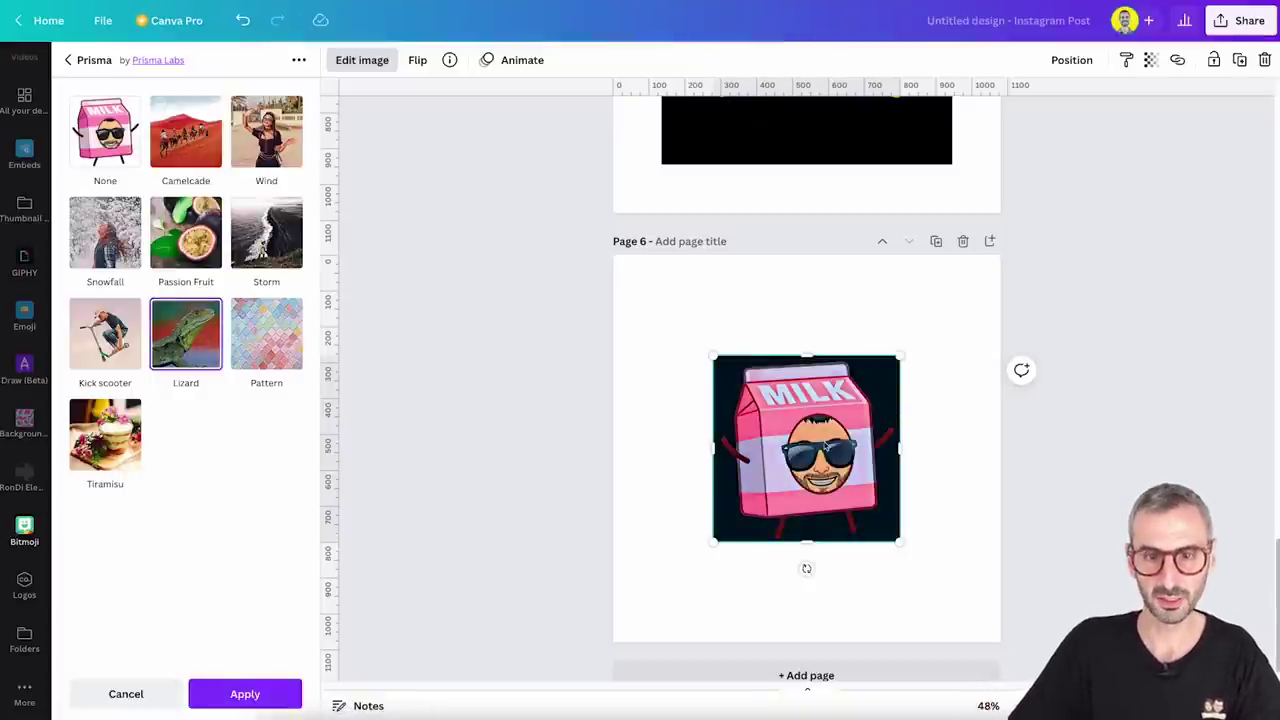
mouse_move(824, 447)
mouse_down()
mouse_move(812, 440)
mouse_move(832, 429)
mouse_move(806, 435)
mouse_move(822, 430)
mouse_move(821, 441)
mouse_up()
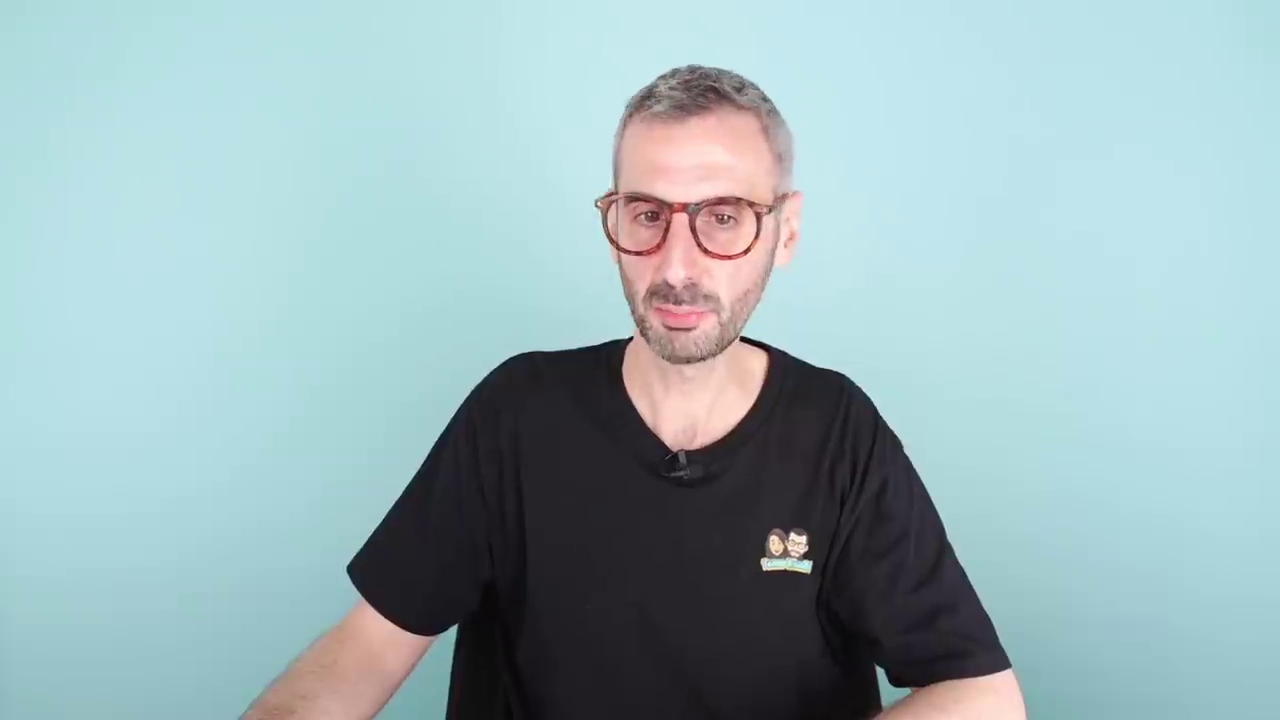